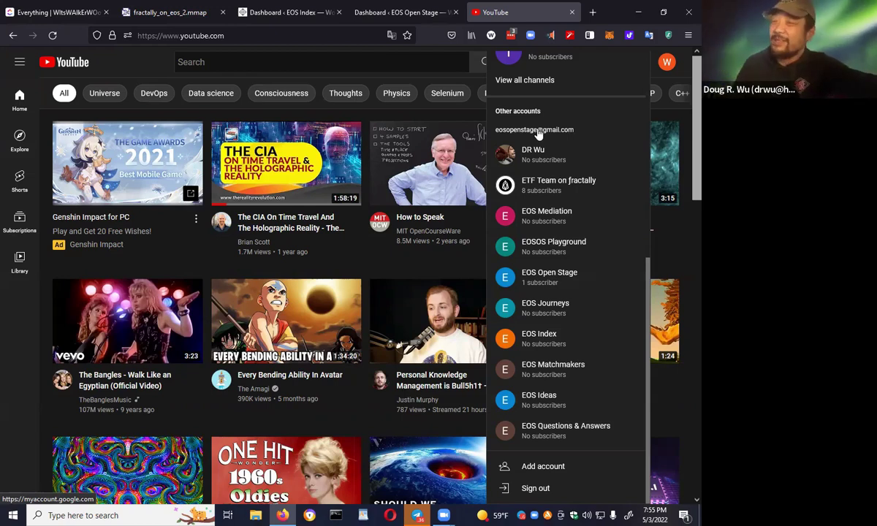
# - Examine the YouTube channels listed under both accounts in the account switcher
pyautogui.scroll(5, 563, 260)
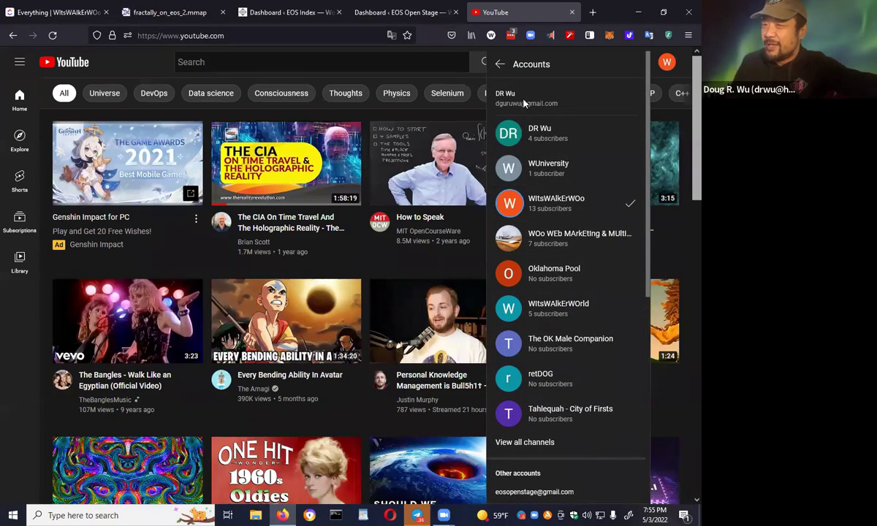
pyautogui.scroll(-4, 566, 263)
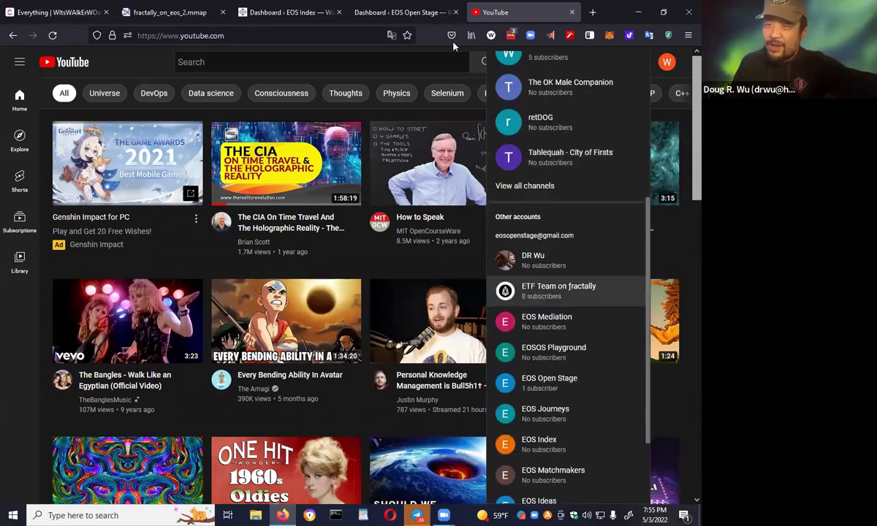
# - Switch to the EOS Open Stage WordPress dashboard and open the list of all posts
pyautogui.click(431, 7)
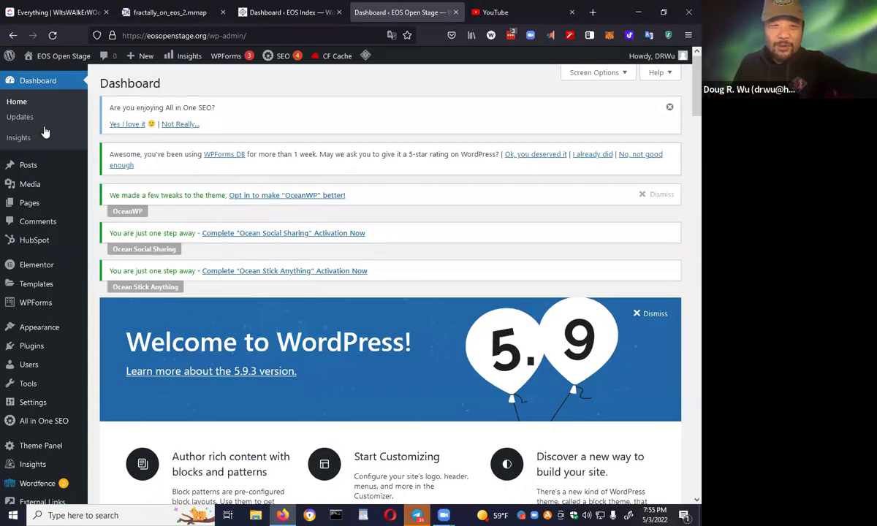
pyautogui.moveTo(38, 232)
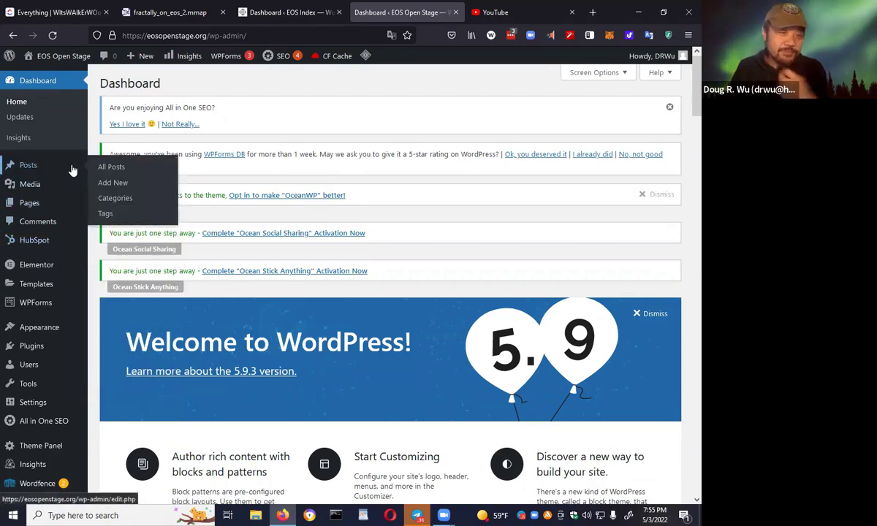
pyautogui.moveTo(83, 357)
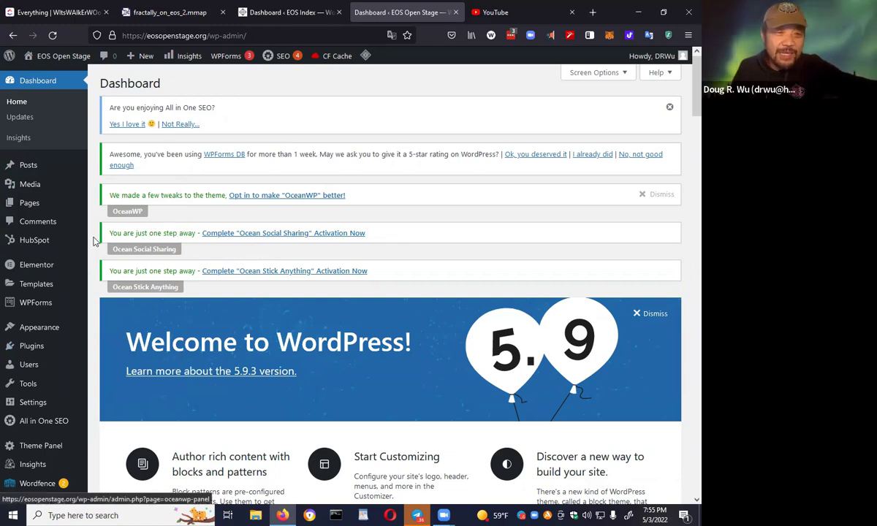
pyautogui.click(47, 162)
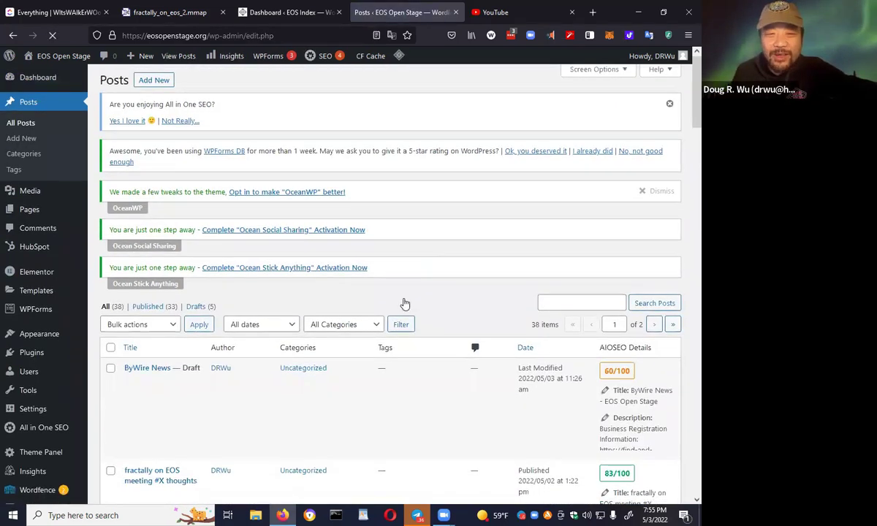
# - Open the post "fractally on EOS meeting #X thoughts" for editing in a new browser tab
pyautogui.scroll(-3, 403, 278)
pyautogui.scroll(-4, 401, 303)
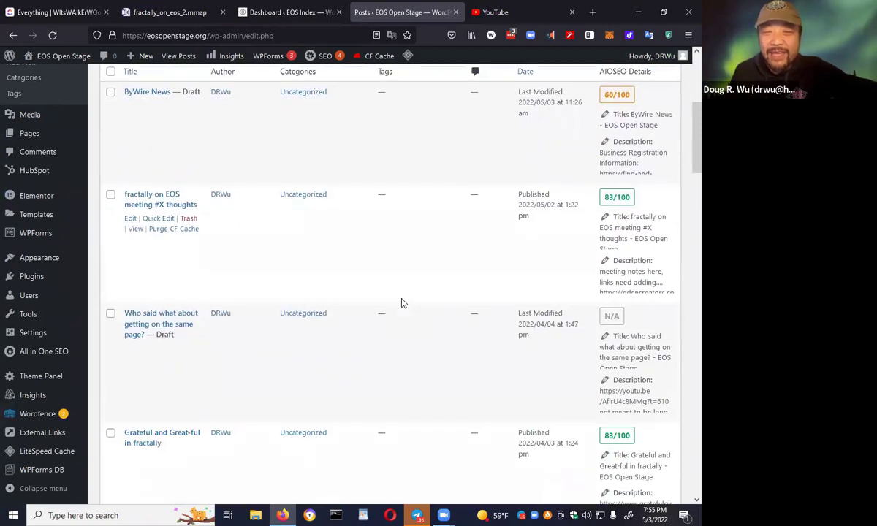
pyautogui.scroll(-1, 401, 303)
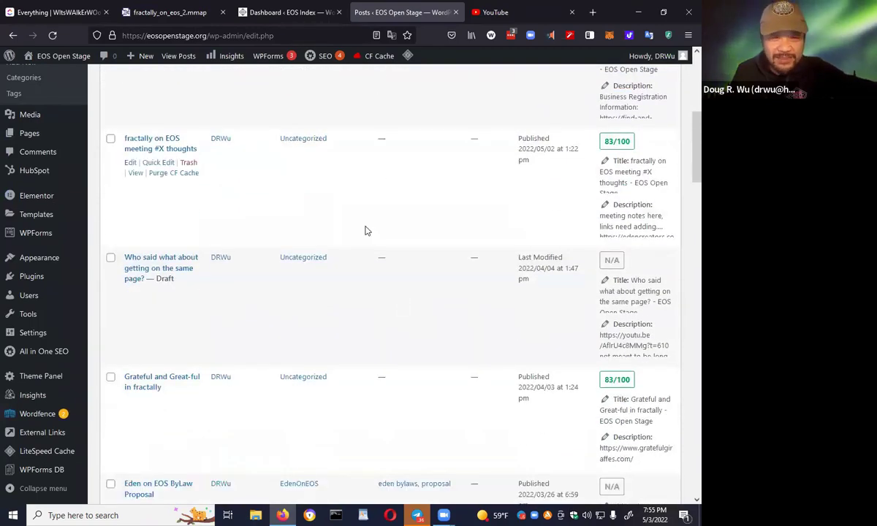
pyautogui.scroll(-1, 319, 233)
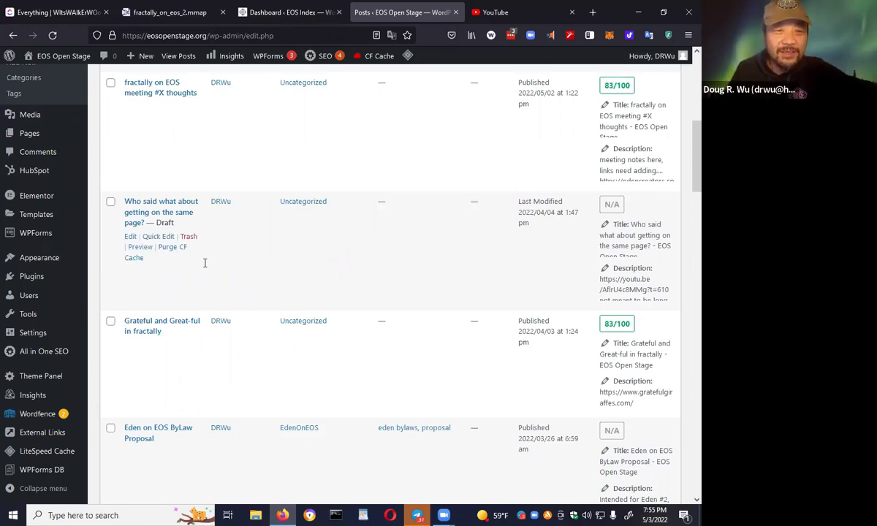
pyautogui.scroll(3, 205, 263)
pyautogui.rightClick(130, 221)
pyautogui.click(154, 228)
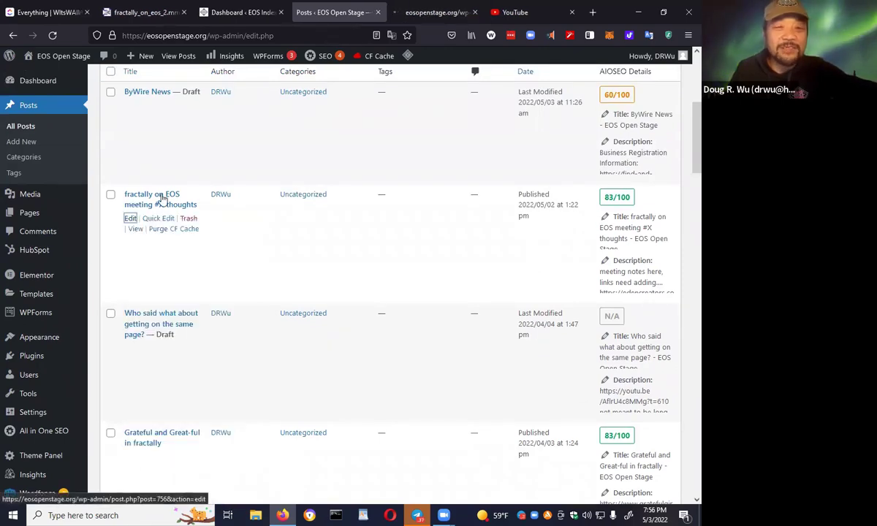
pyautogui.click(431, 12)
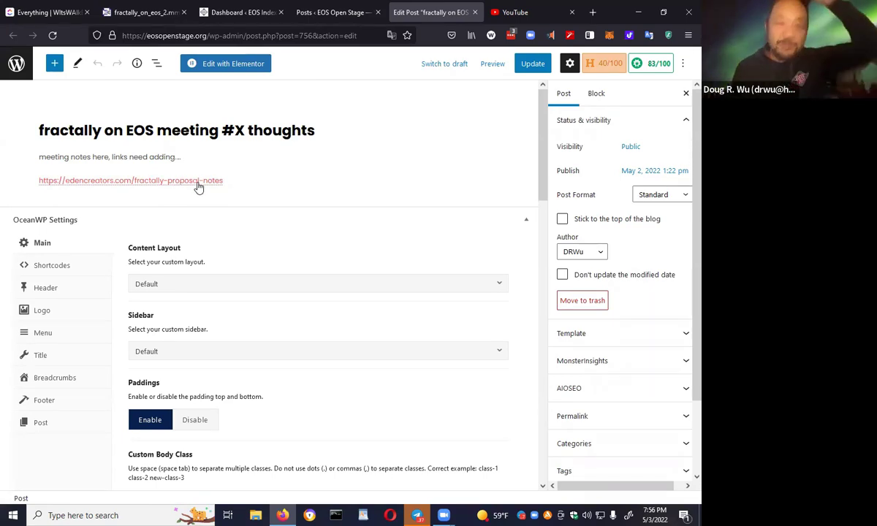
pyautogui.click(149, 156)
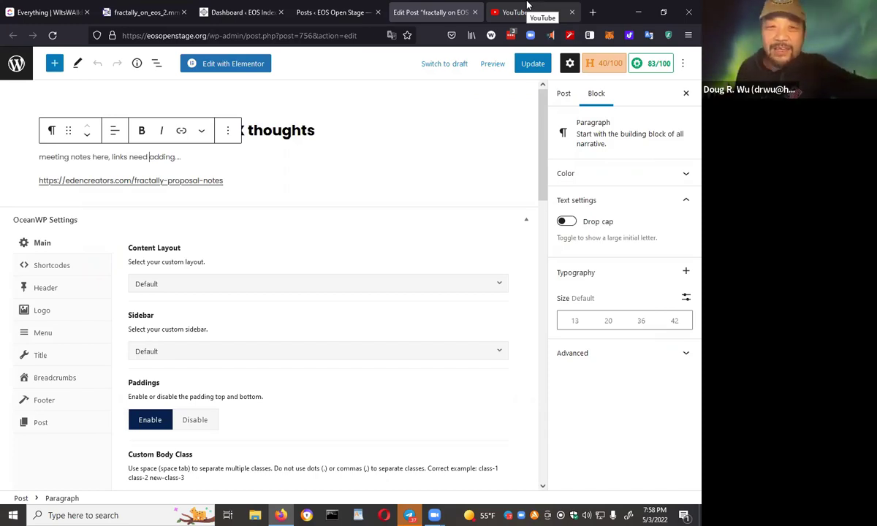
pyautogui.click(526, 8)
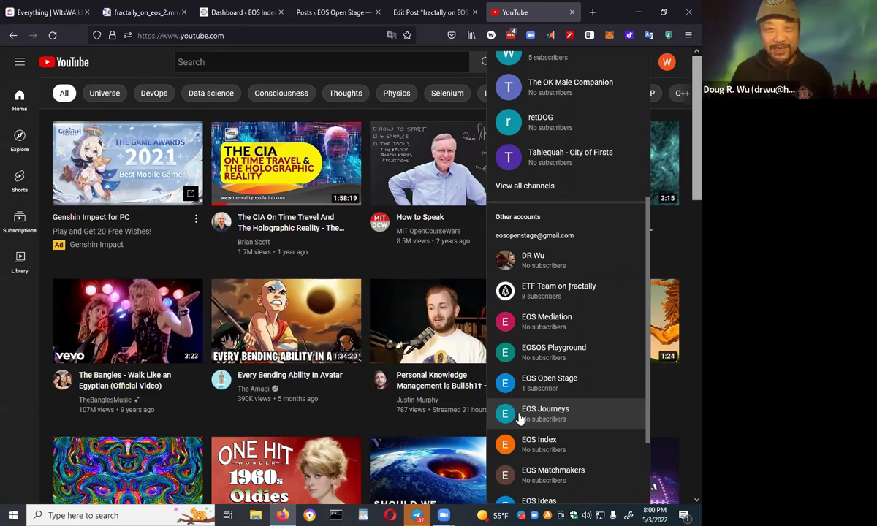
pyautogui.click(417, 9)
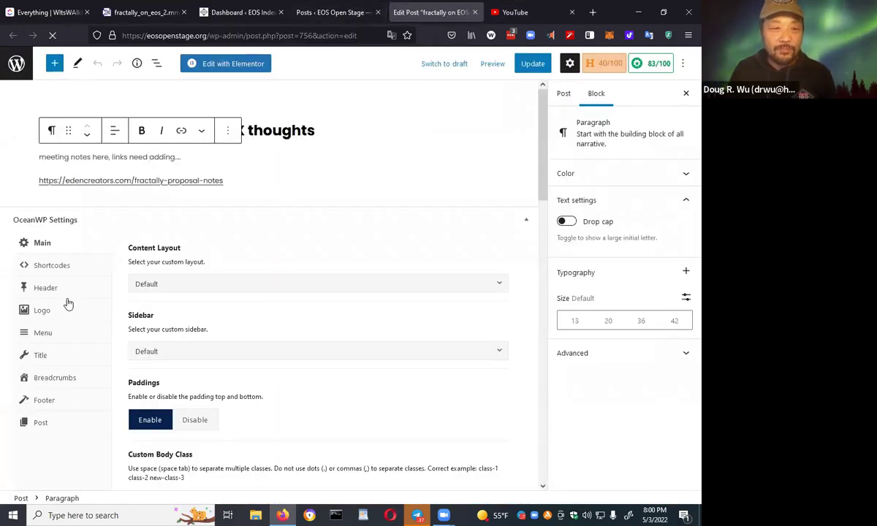
# - Leave the post editor and return to the list of all posts
pyautogui.click(16, 66)
pyautogui.click(371, 298)
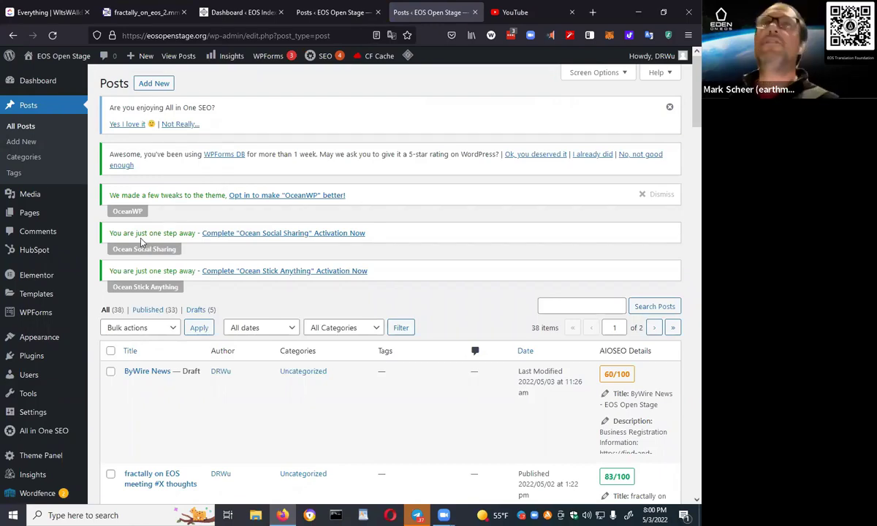
# - Dismiss the All in One SEO feedback notice and the OceanWP theme tweaks notice above the posts list
pyautogui.moveTo(71, 272)
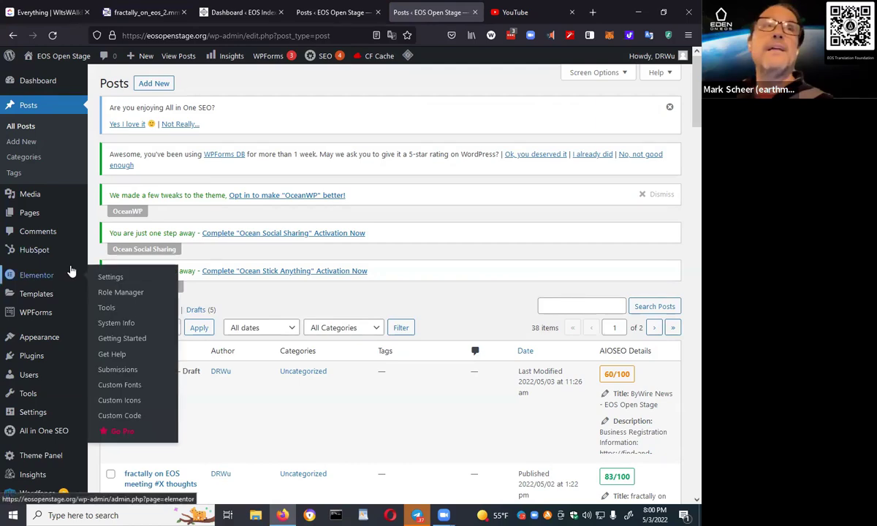
pyautogui.moveTo(75, 336)
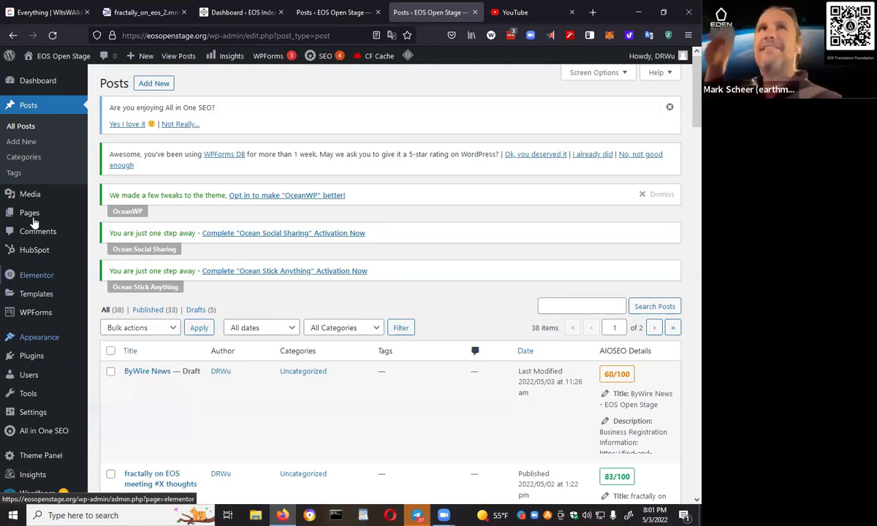
pyautogui.moveTo(53, 222)
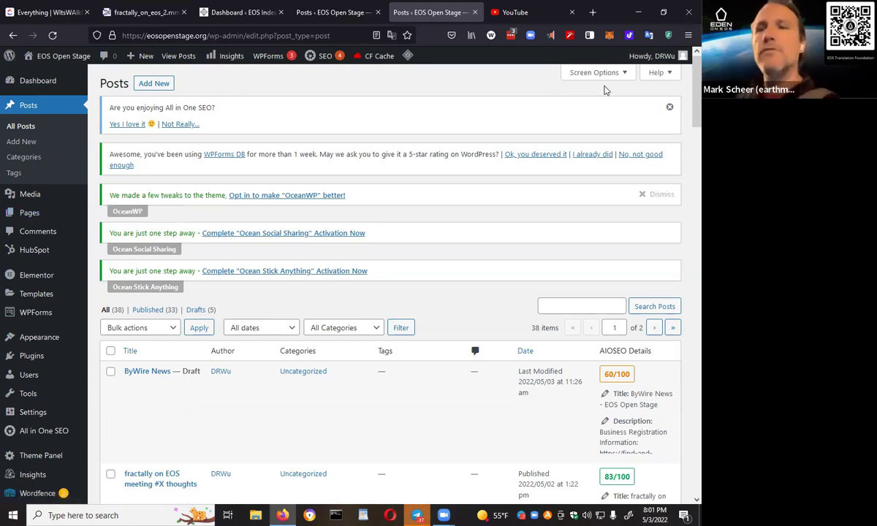
pyautogui.click(670, 109)
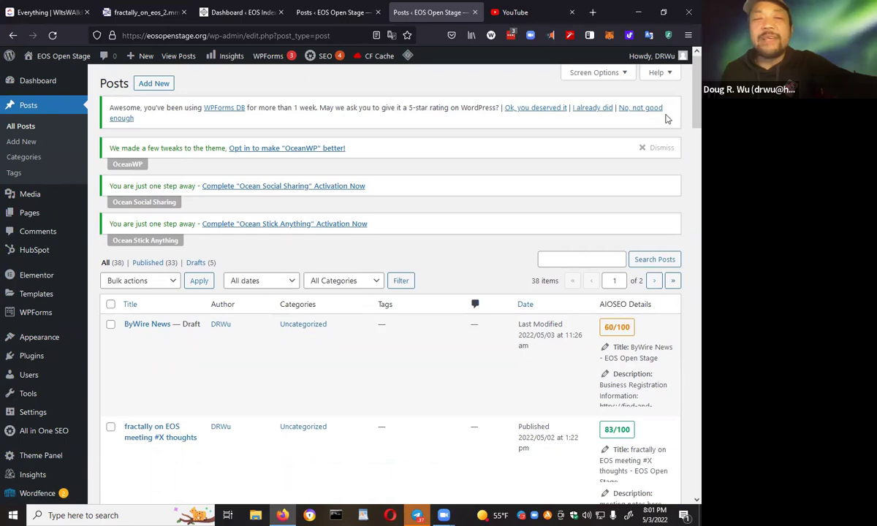
pyautogui.click(642, 148)
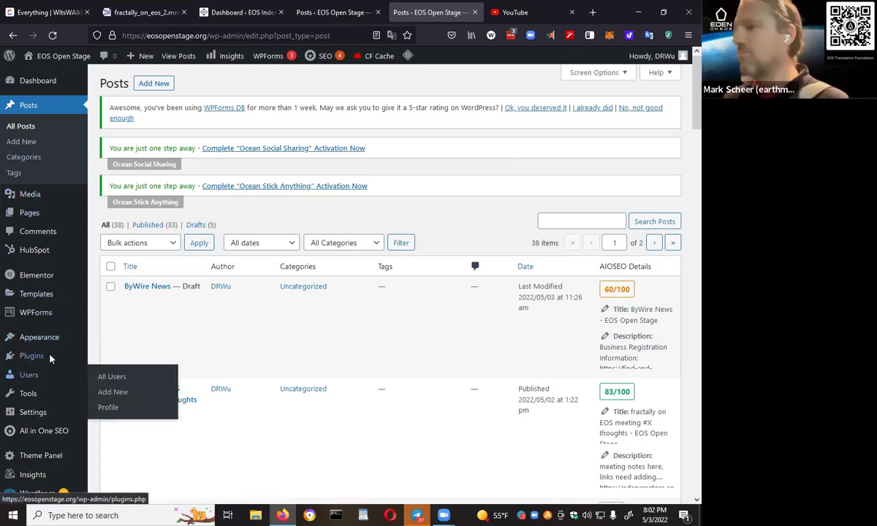
# - Open the site's post categories page
pyautogui.moveTo(51, 356)
pyautogui.moveTo(62, 341)
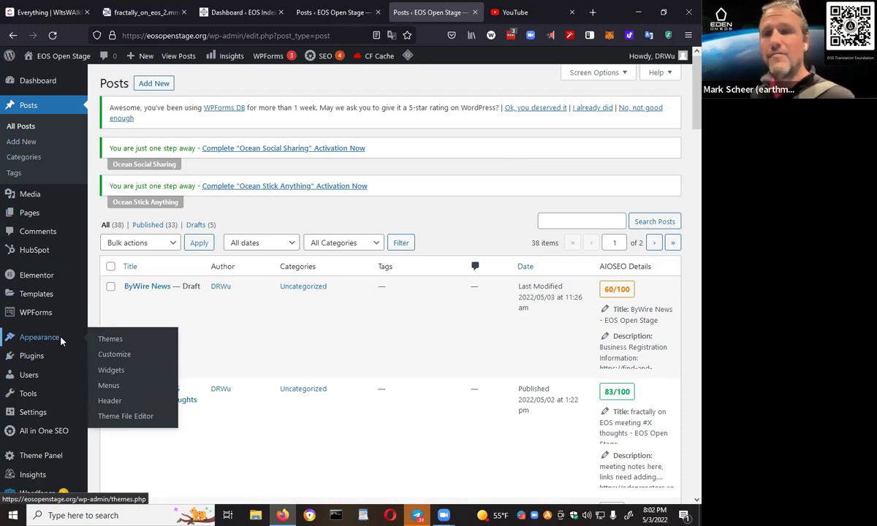
pyautogui.click(50, 155)
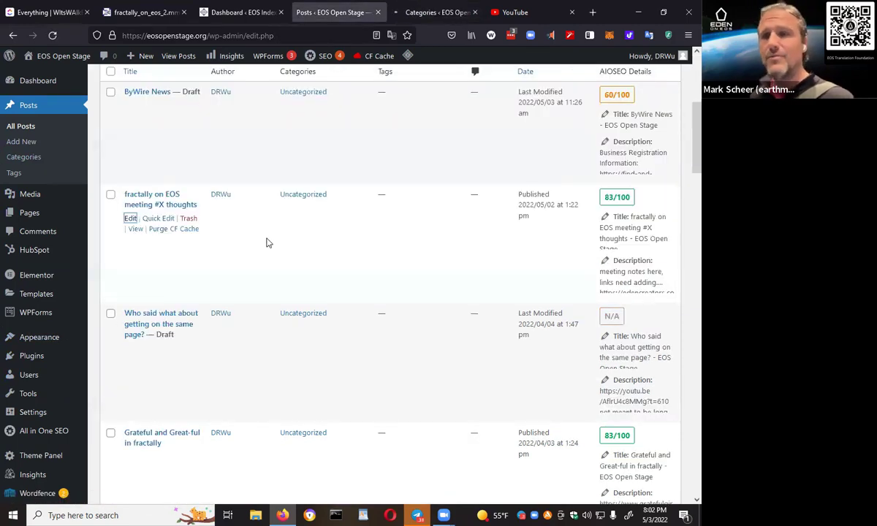
# - In the other Posts tab, bulk-move the eleven placeholder posts from "Dapibus diam sed nisi nulla quis sem" through "Pharetra auctor sem massa mattis sem" to the trash
pyautogui.scroll(-5, 266, 243)
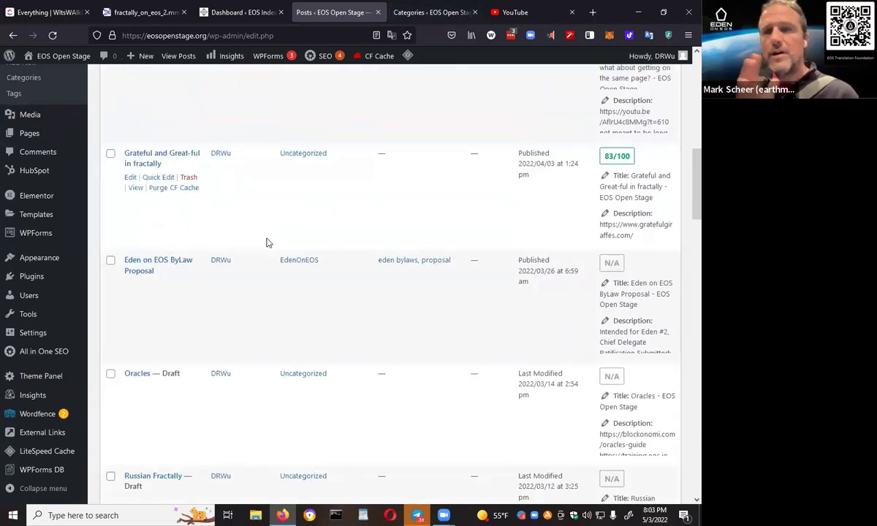
pyautogui.scroll(-4, 266, 243)
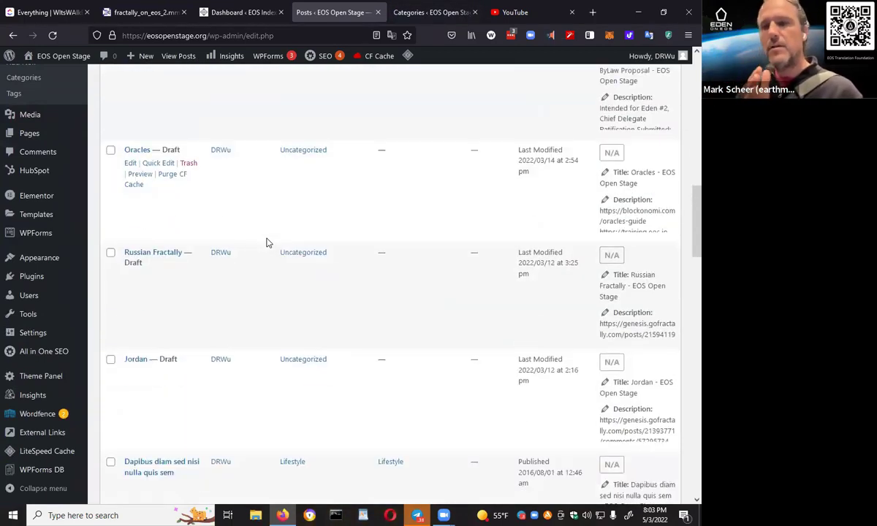
pyautogui.scroll(-3, 266, 243)
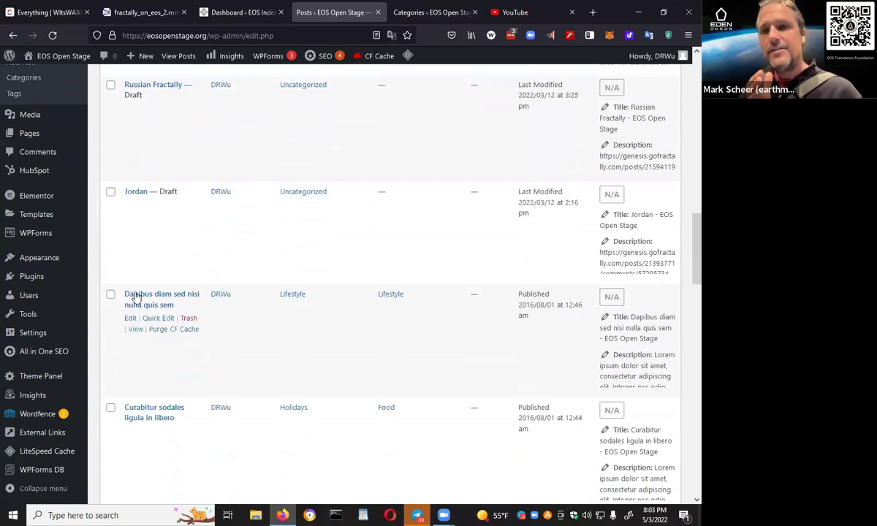
pyautogui.click(111, 294)
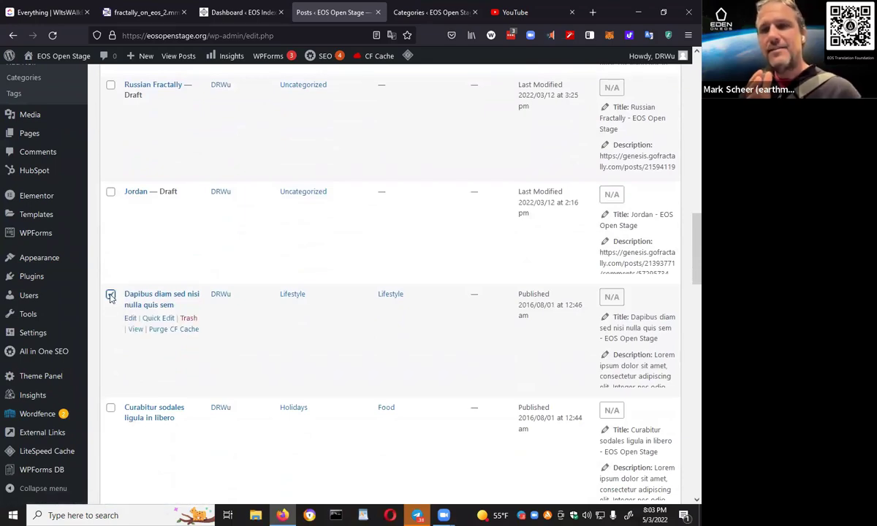
pyautogui.click(110, 409)
pyautogui.scroll(-2, 113, 380)
pyautogui.click(110, 409)
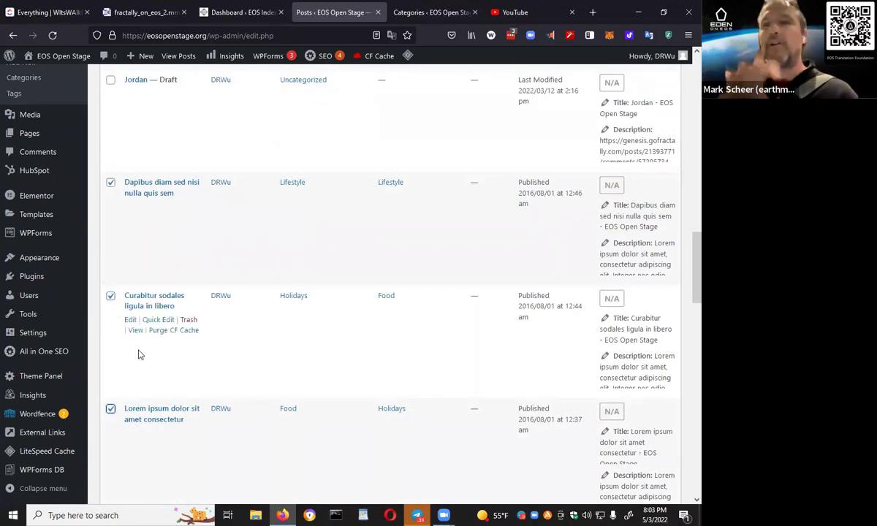
pyautogui.scroll(-2, 139, 354)
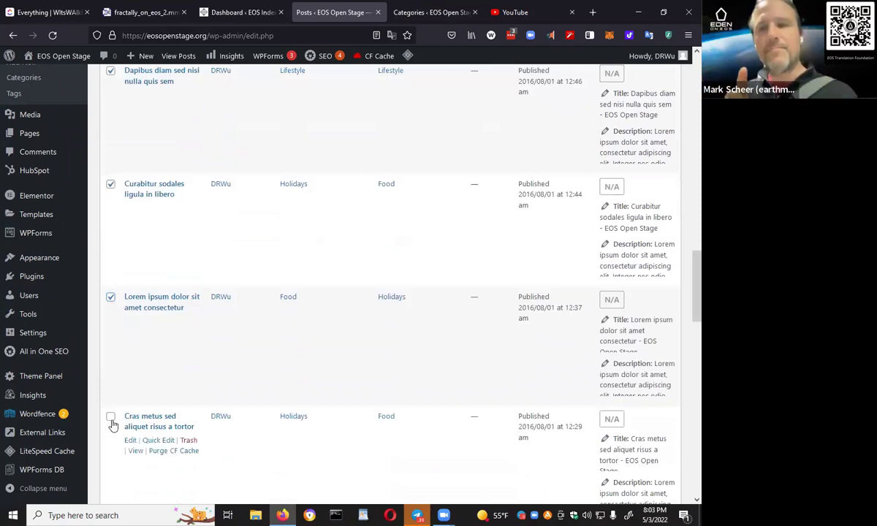
pyautogui.click(111, 417)
pyautogui.scroll(-3, 112, 424)
pyautogui.click(110, 369)
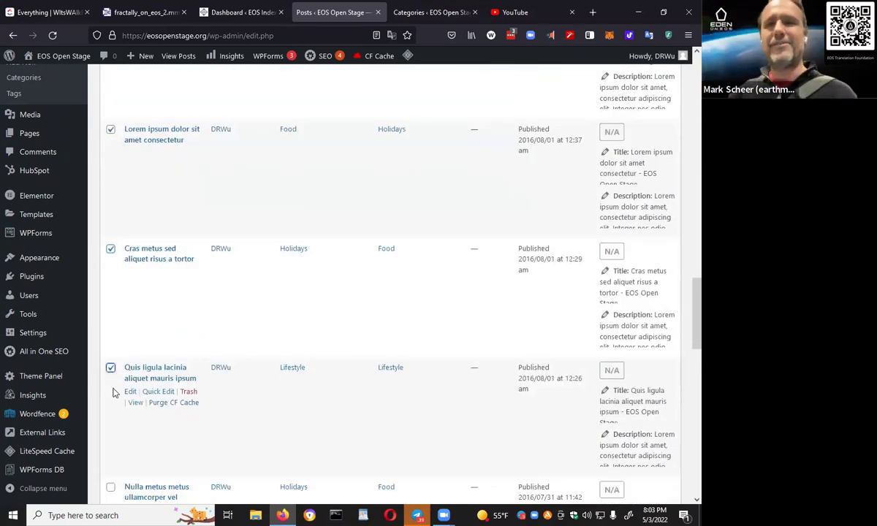
pyautogui.scroll(-3, 112, 374)
pyautogui.click(110, 369)
pyautogui.scroll(-3, 112, 365)
pyautogui.click(111, 326)
pyautogui.scroll(-1, 112, 413)
pyautogui.click(111, 416)
pyautogui.scroll(-3, 112, 402)
pyautogui.click(111, 393)
pyautogui.scroll(-3, 138, 344)
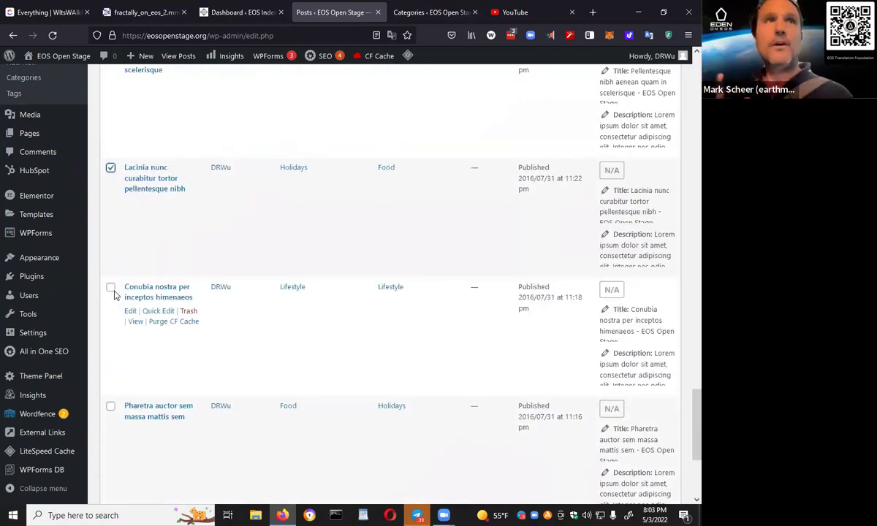
pyautogui.click(110, 288)
pyautogui.scroll(-3, 155, 372)
pyautogui.click(110, 197)
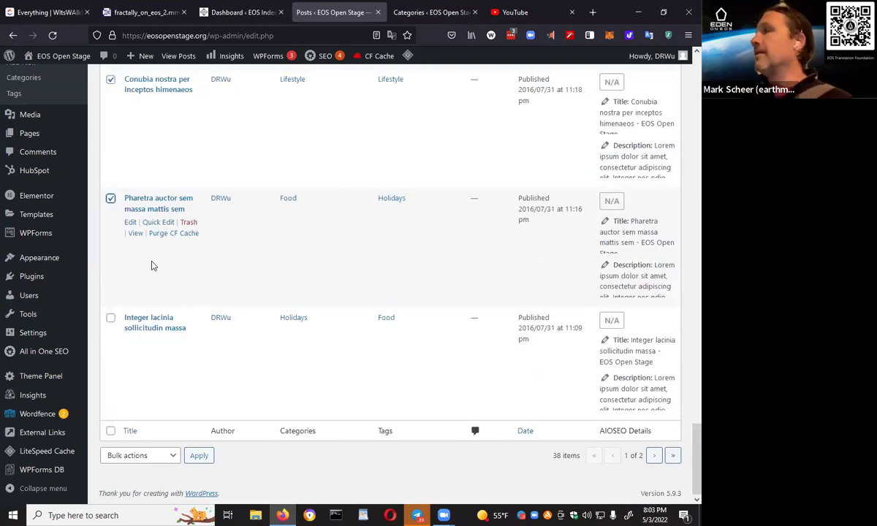
pyautogui.click(137, 455)
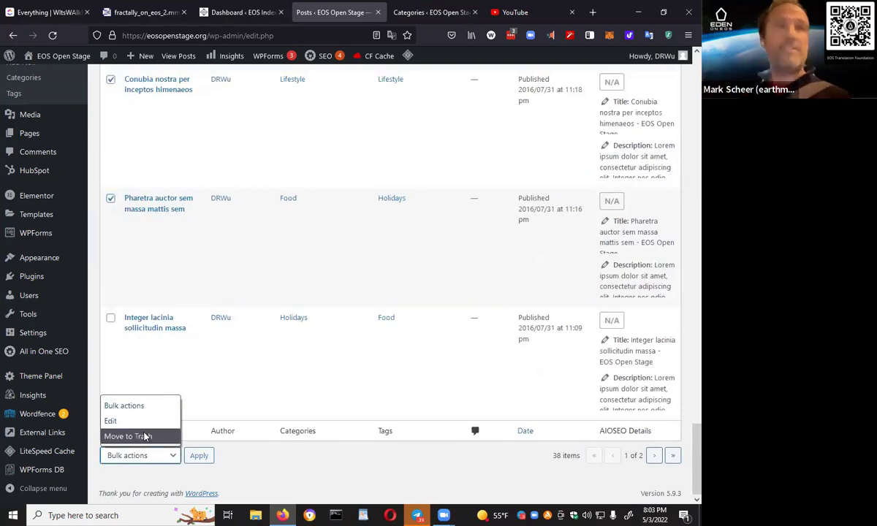
pyautogui.click(139, 436)
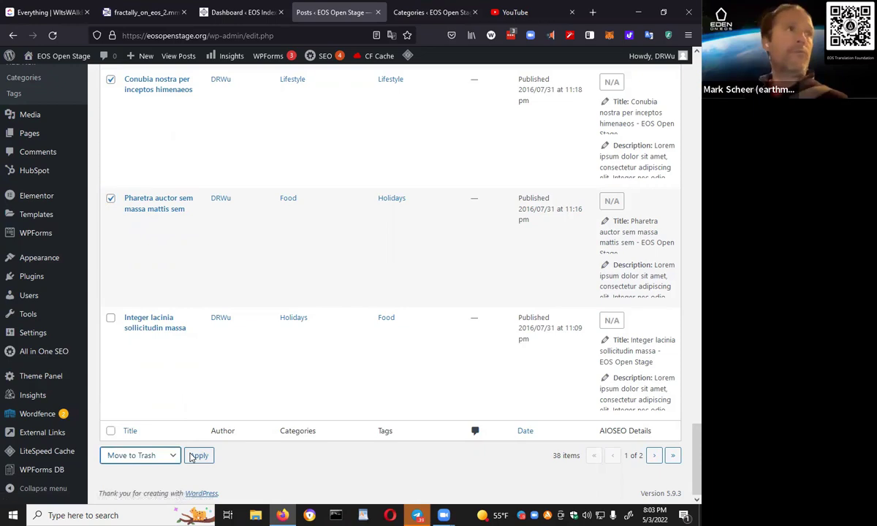
pyautogui.click(192, 456)
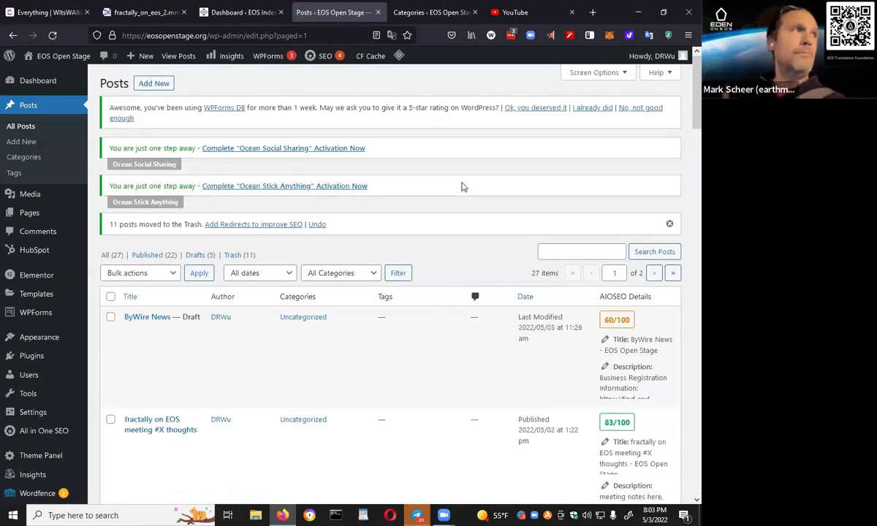
# - Review the site's list of post categories in the open Categories tab
pyautogui.click(453, 8)
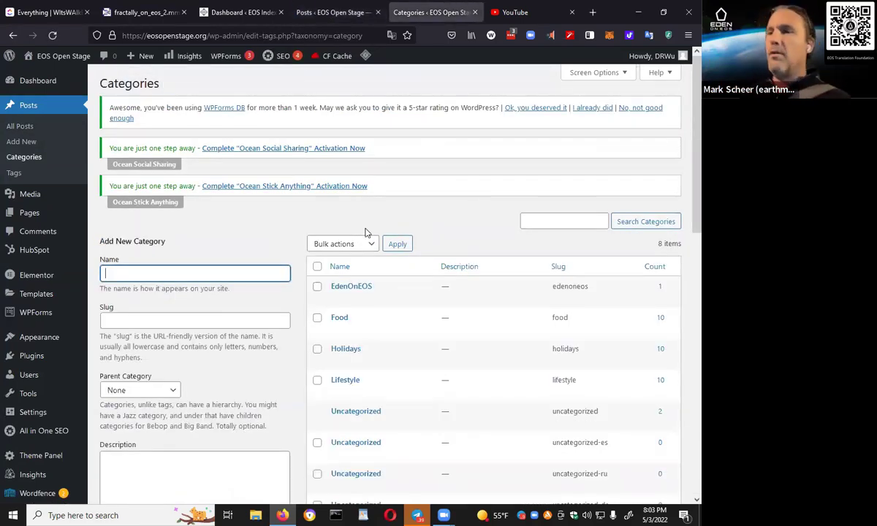
pyautogui.scroll(-1, 314, 234)
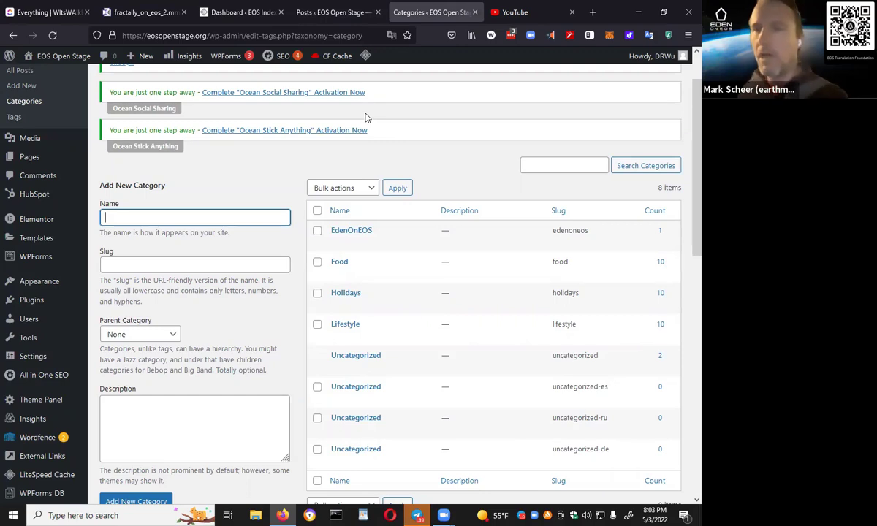
pyautogui.click(497, 5)
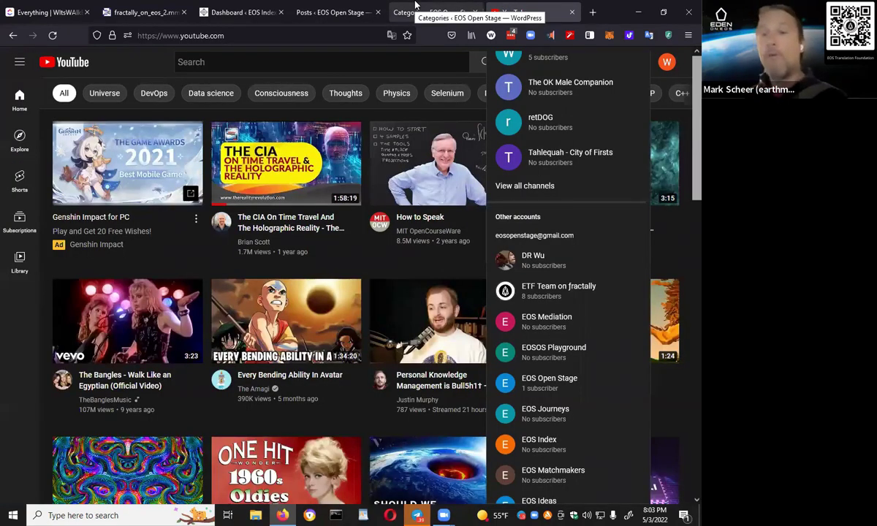
pyautogui.click(415, 5)
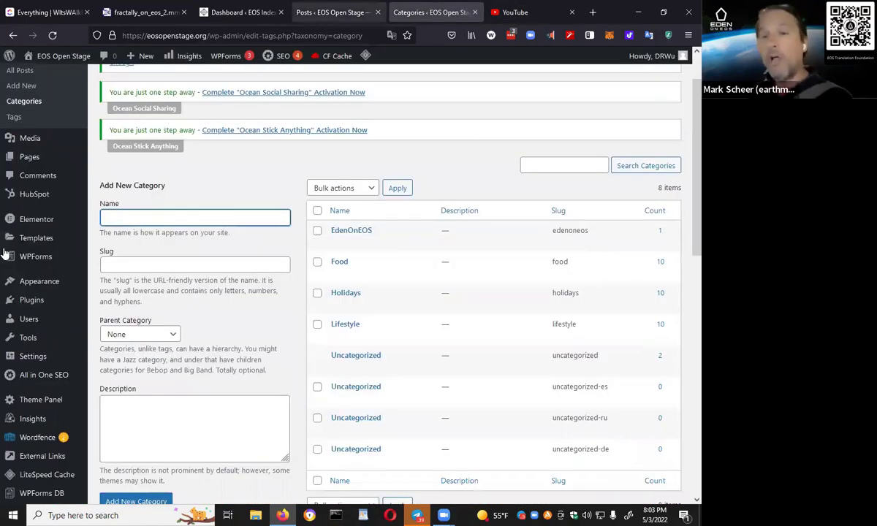
pyautogui.moveTo(5, 252)
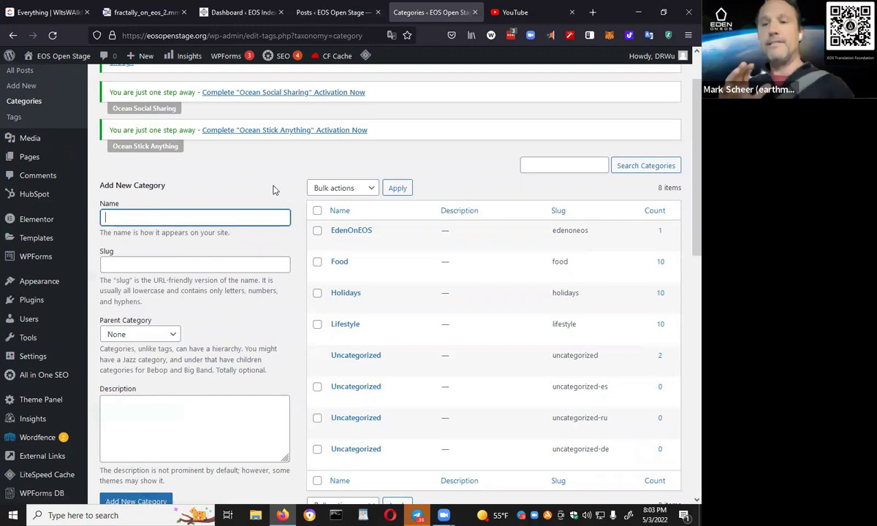
pyautogui.scroll(2, 326, 183)
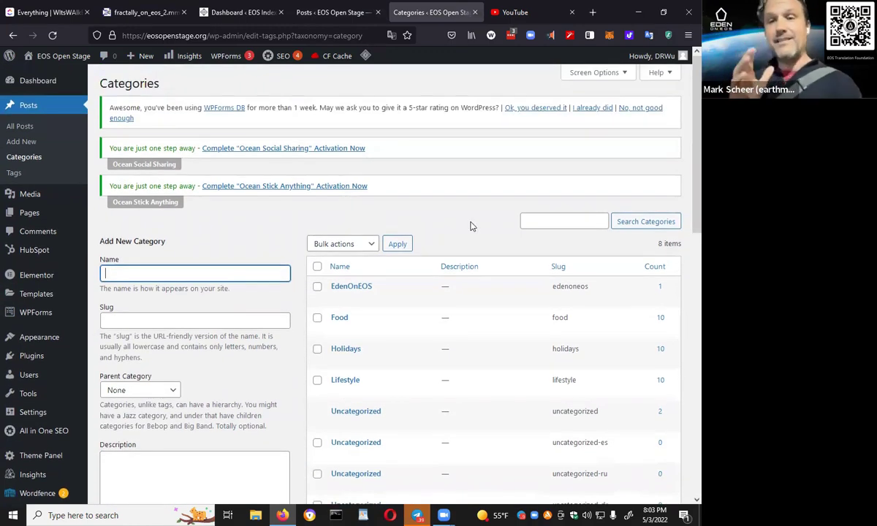
# - Start completing the Ocean Social Sharing activation and allow OceanWP's update notifications and diagnostic tracking
pyautogui.click(296, 147)
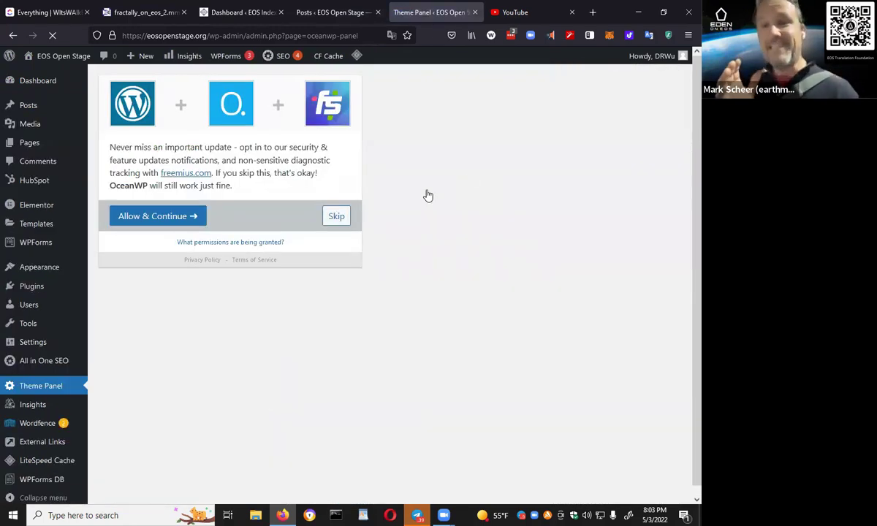
pyautogui.click(171, 221)
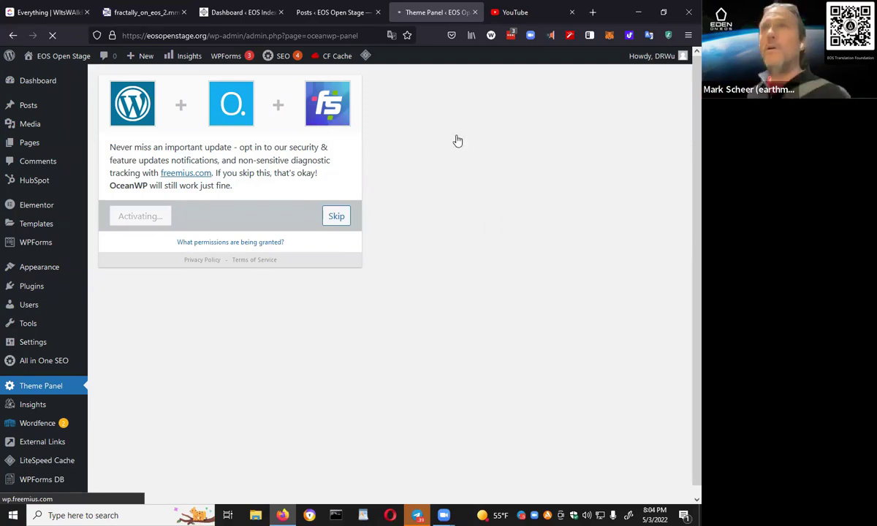
# - Load gmail.com in the YouTube tab and check on the OceanWP activation
pyautogui.click(516, 8)
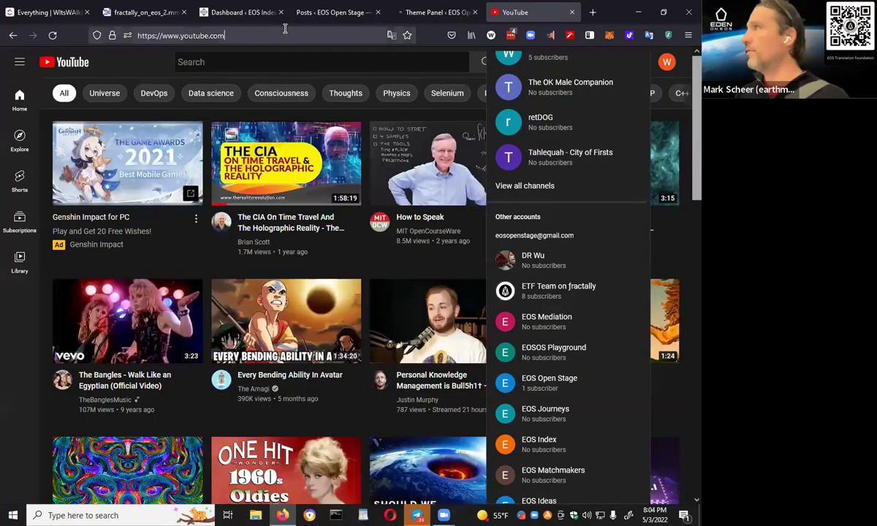
pyautogui.click(285, 28)
pyautogui.write('gmail.com')
pyautogui.press('Return')
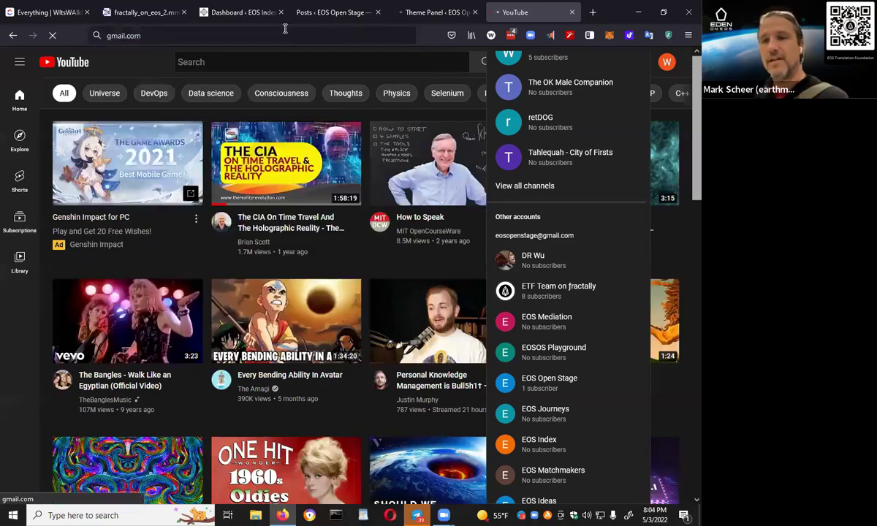
pyautogui.click(452, 9)
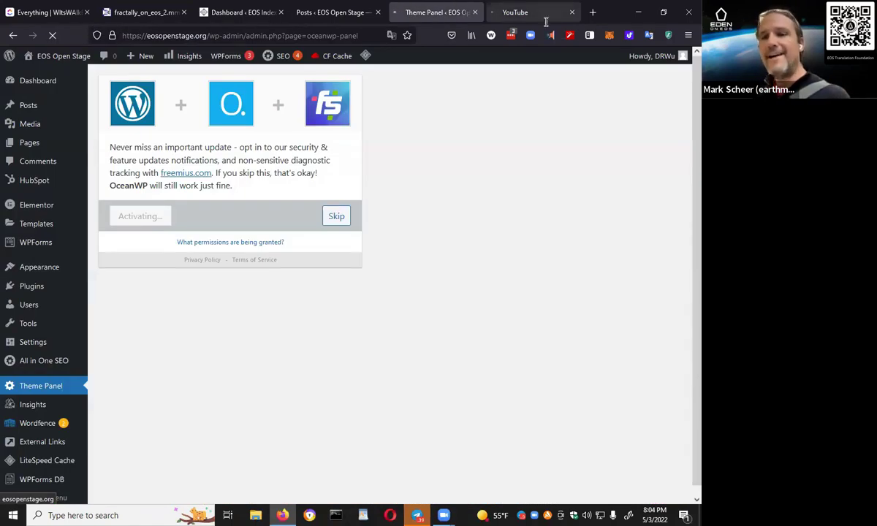
# - Search the web for "clickup" in a new tab and open the ClickUp site from the results
pyautogui.hotkey('ctrl', 't')
pyautogui.write('click')
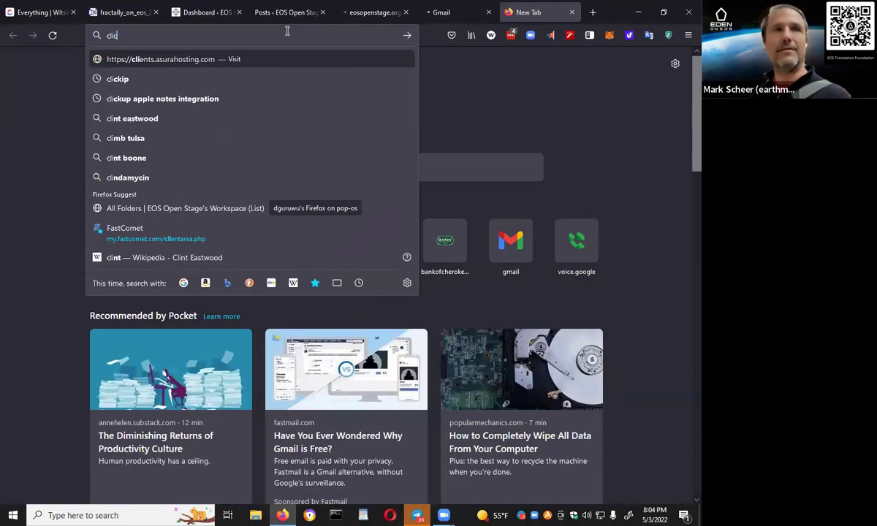
pyautogui.write('up')
pyautogui.press('Return')
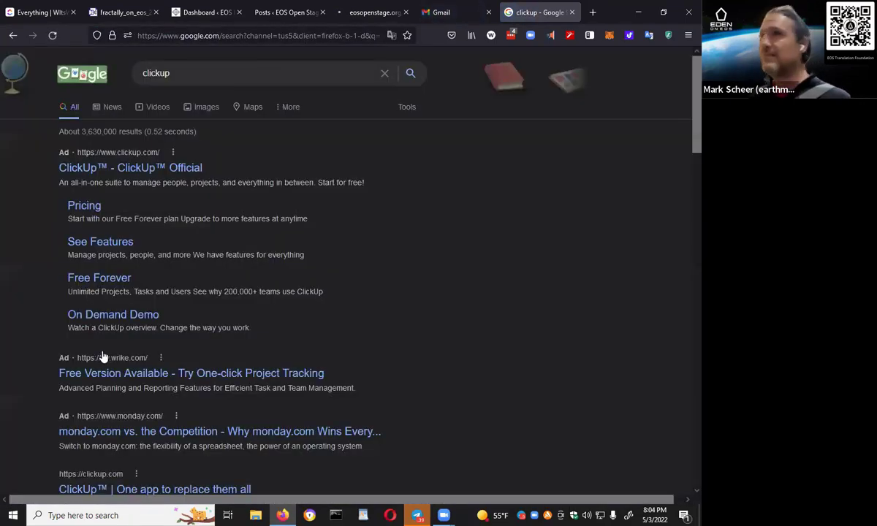
pyautogui.scroll(-2, 109, 343)
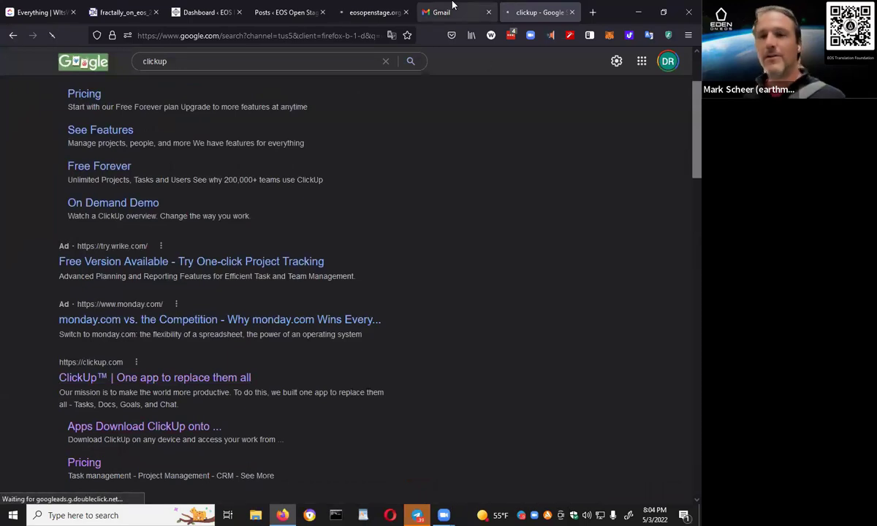
# - Check the OceanWP activation notice on the Theme Panel page and load protonmail.com in the Gmail tab
pyautogui.click(446, 11)
pyautogui.click(362, 7)
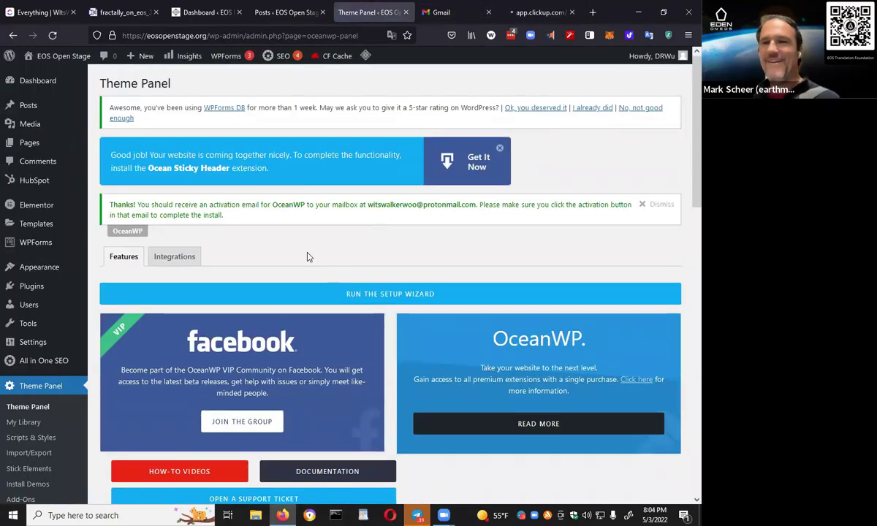
pyautogui.click(471, 9)
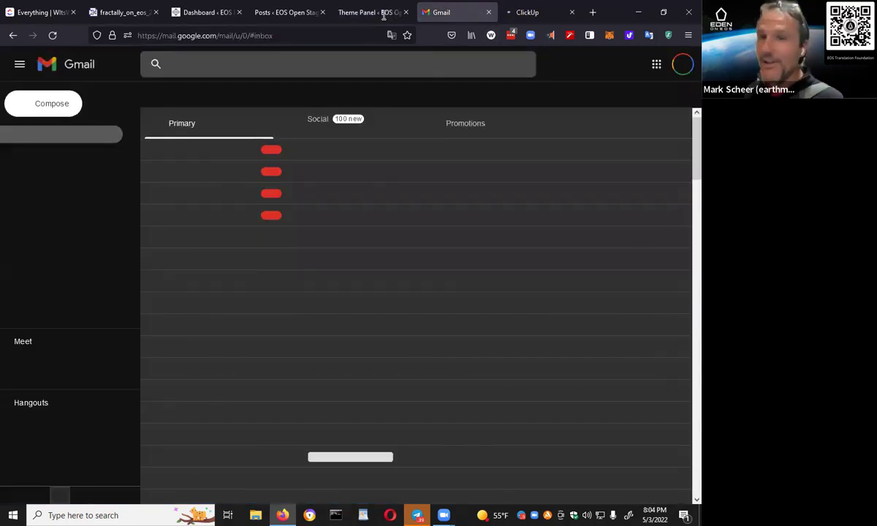
pyautogui.hotkey('ctrl', 'l')
pyautogui.write('protonmail.com/')
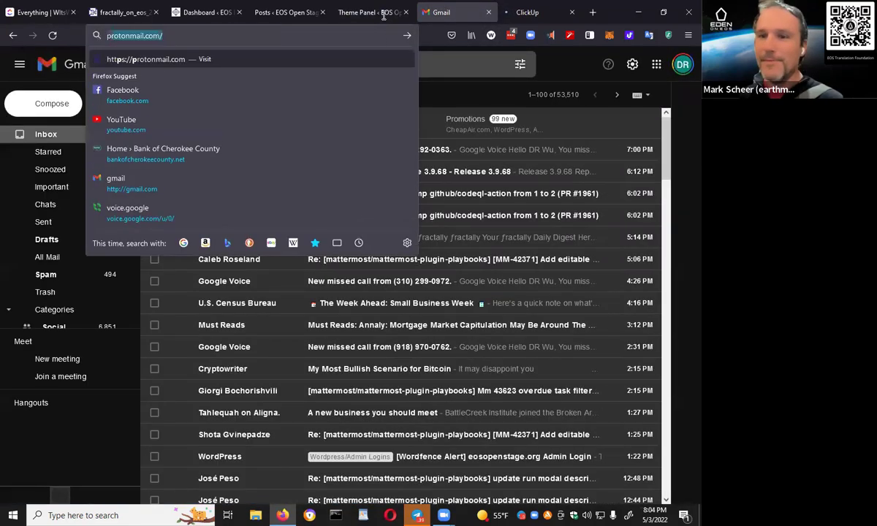
pyautogui.press('Return')
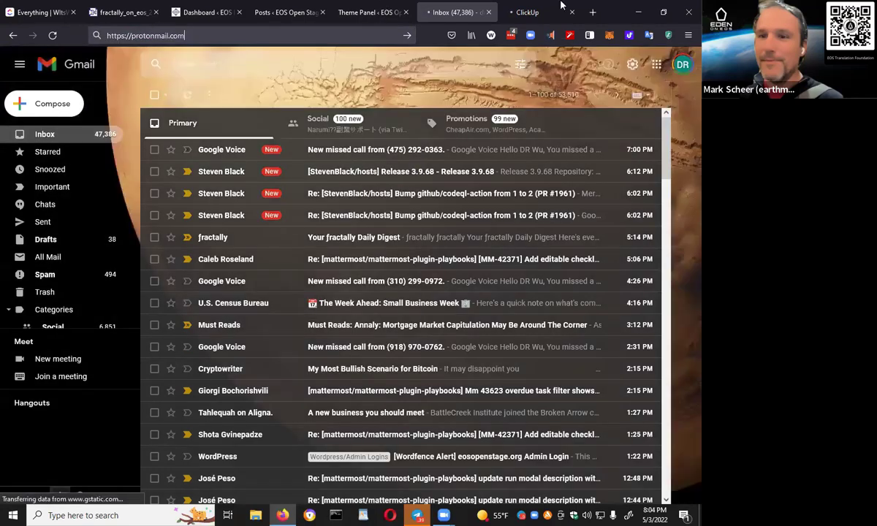
# - In the ClickUp tab, dismiss the redirect notice and log out of the current account
pyautogui.click(527, 12)
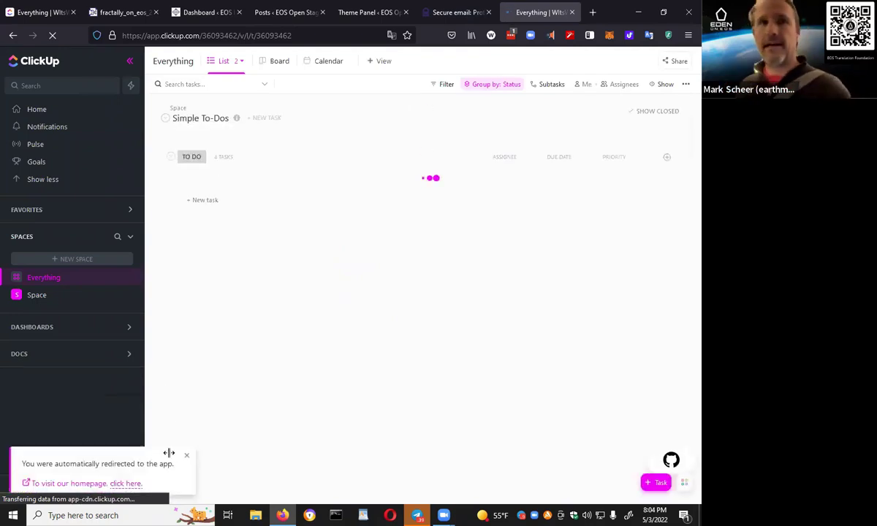
pyautogui.click(187, 456)
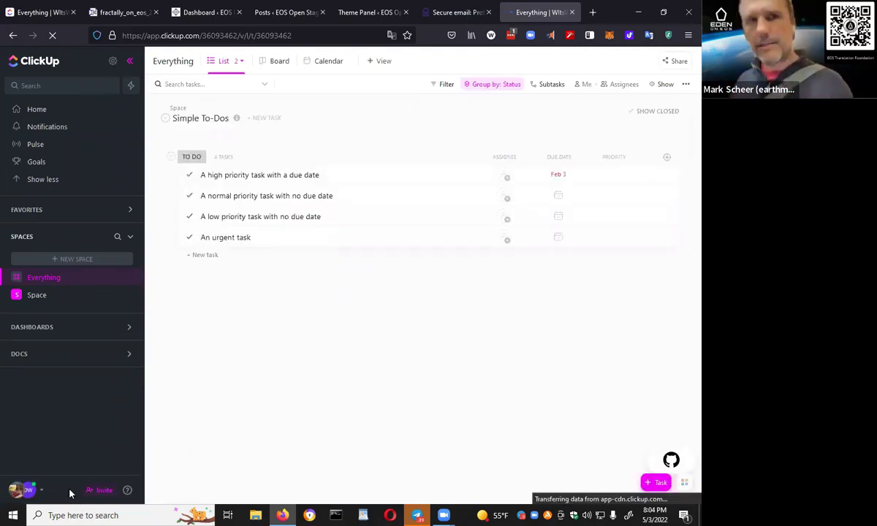
pyautogui.click(35, 495)
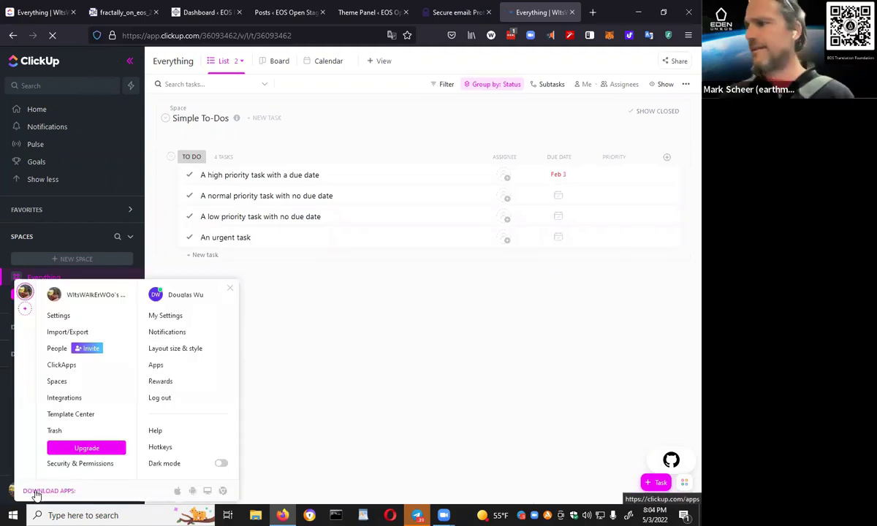
pyautogui.click(158, 402)
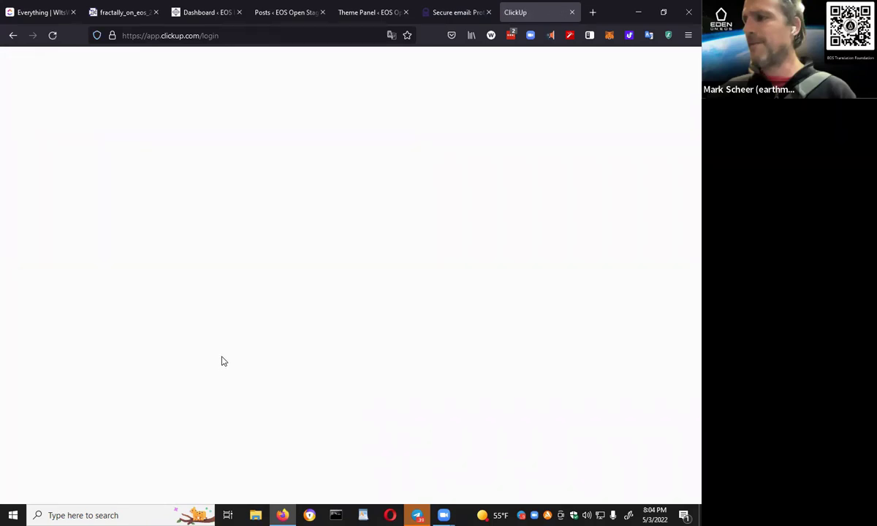
# - Fill in the ClickUp email and password from the saved clickup.com entry in LastPass and log in
pyautogui.click(402, 238)
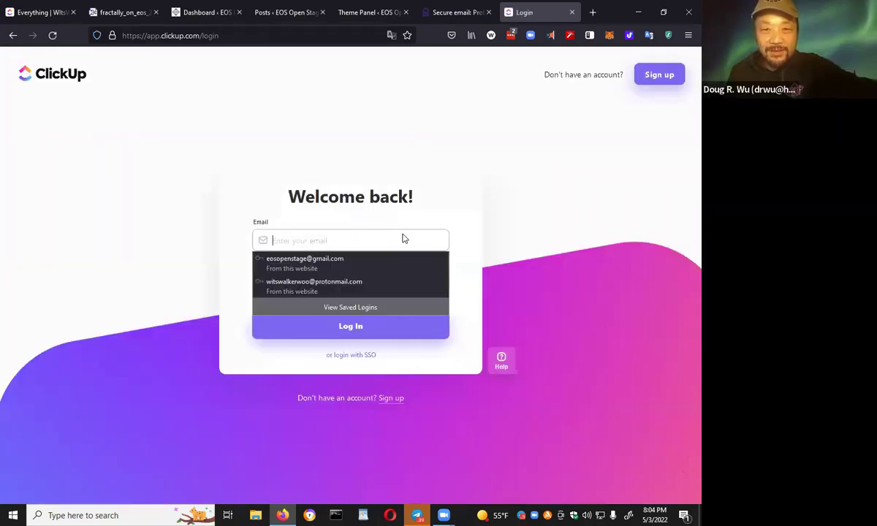
pyautogui.click(509, 35)
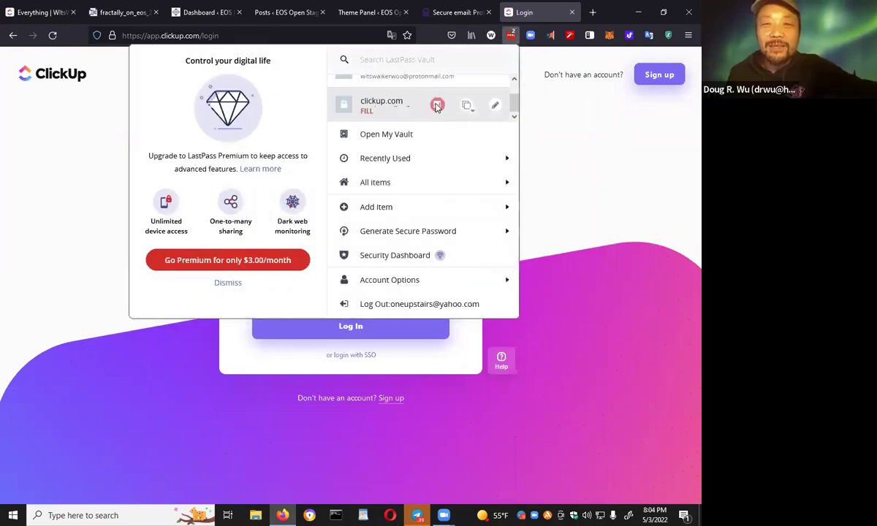
pyautogui.click(421, 100)
pyautogui.click(356, 319)
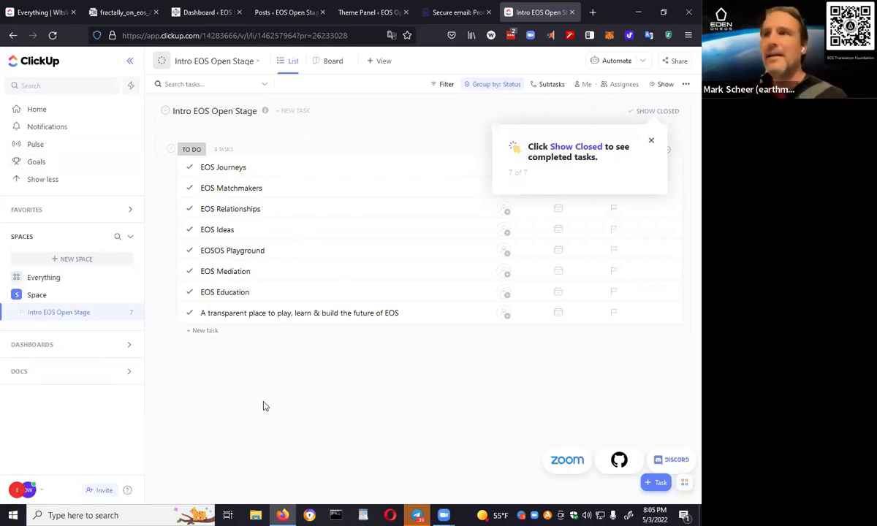
# - Dismiss the Show Closed tip and rename the "Intro EOS Open Stage" list as "Introduce EOS Open Stage"
pyautogui.click(649, 143)
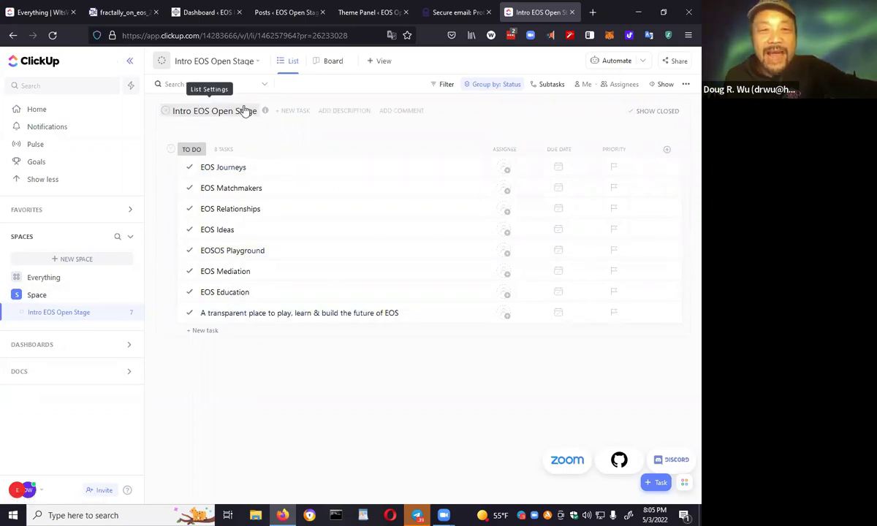
pyautogui.click(185, 114)
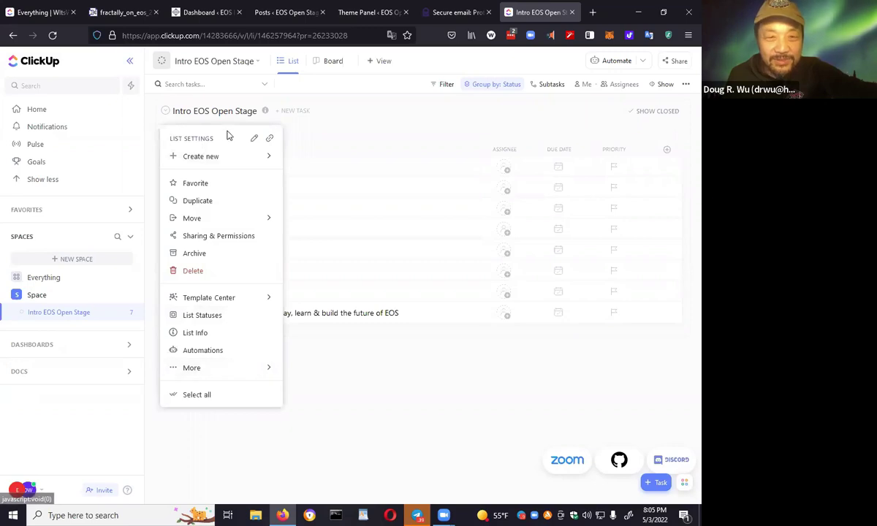
pyautogui.click(253, 138)
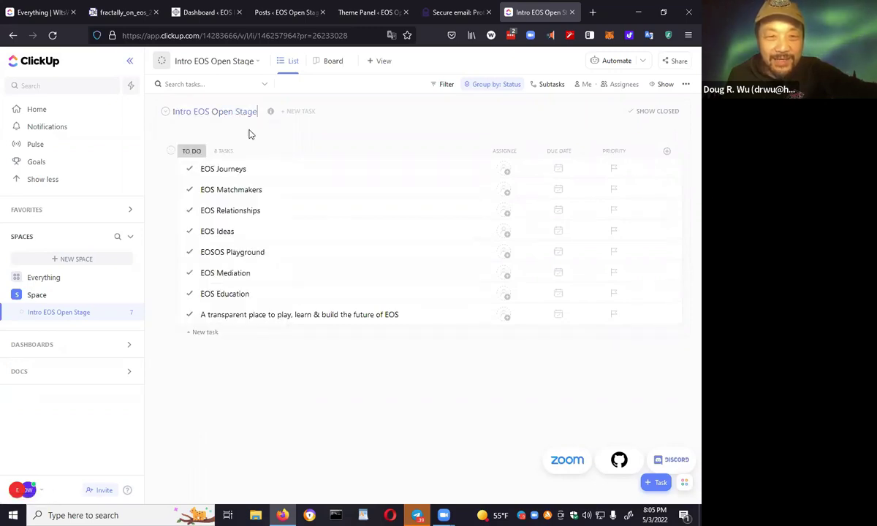
pyautogui.click(199, 117)
pyautogui.write('duce')
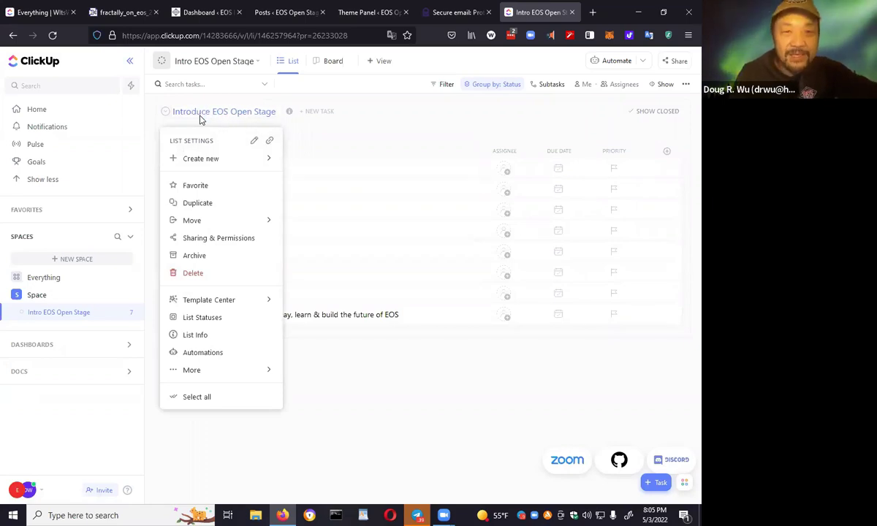
pyautogui.press('Return')
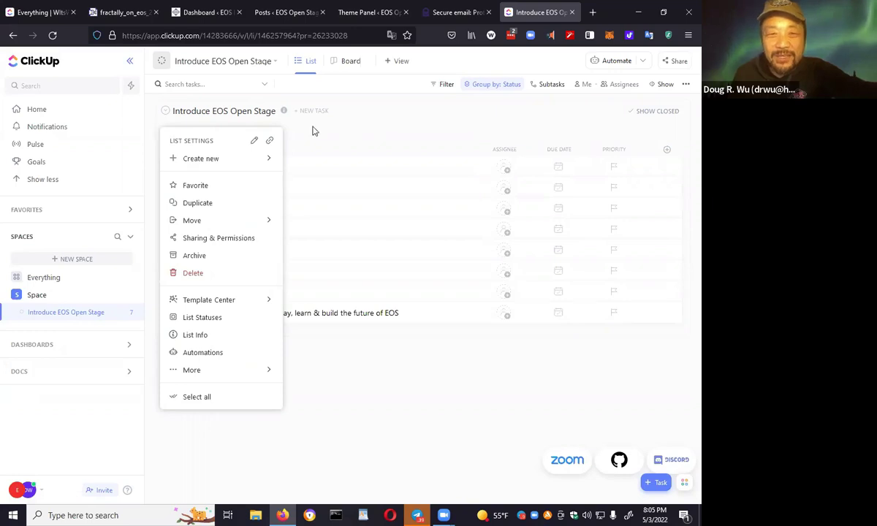
pyautogui.click(347, 126)
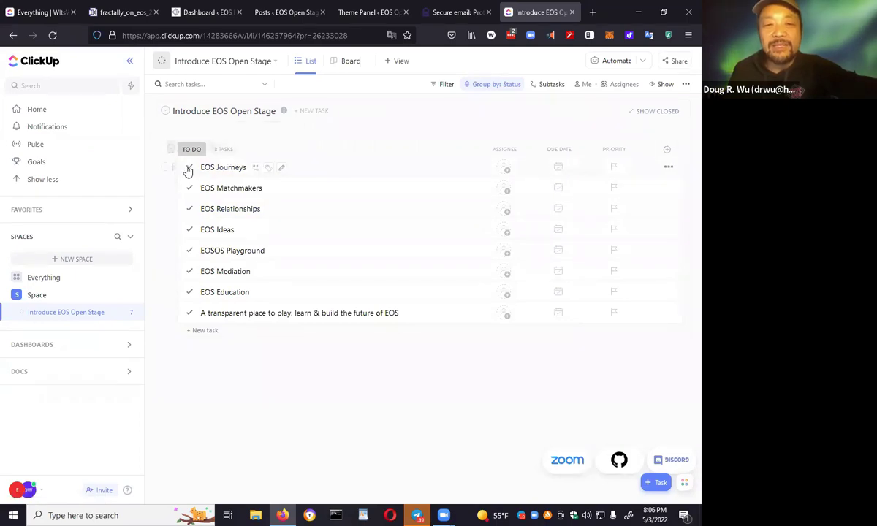
# - Look at the EOS Journeys task and its subtask entry, close it, and display the list in Board view
pyautogui.click(227, 169)
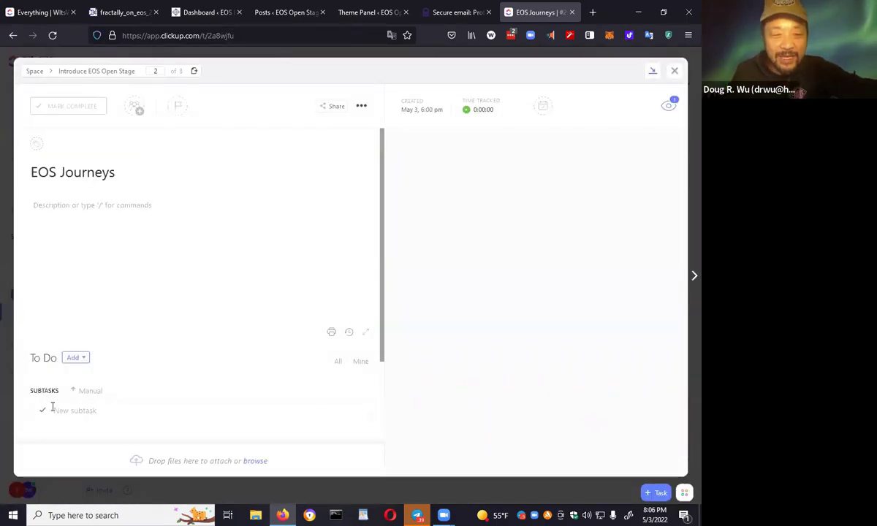
pyautogui.click(79, 411)
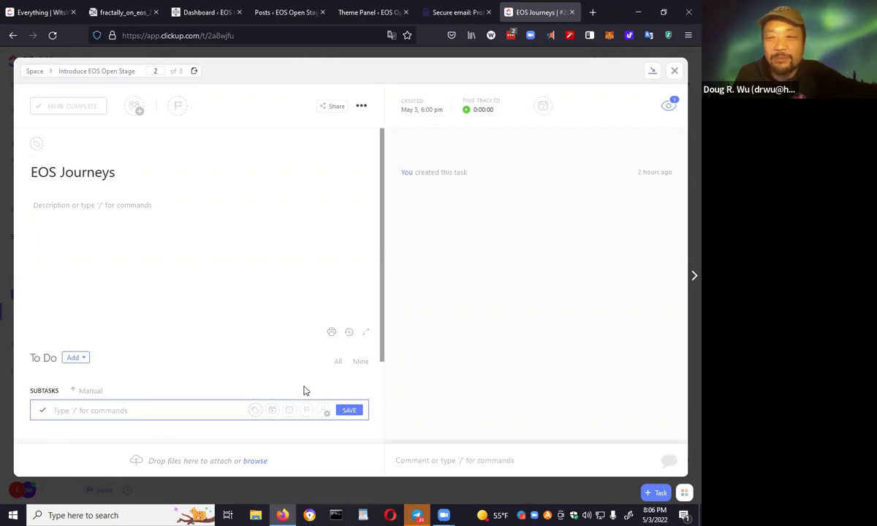
pyautogui.click(675, 75)
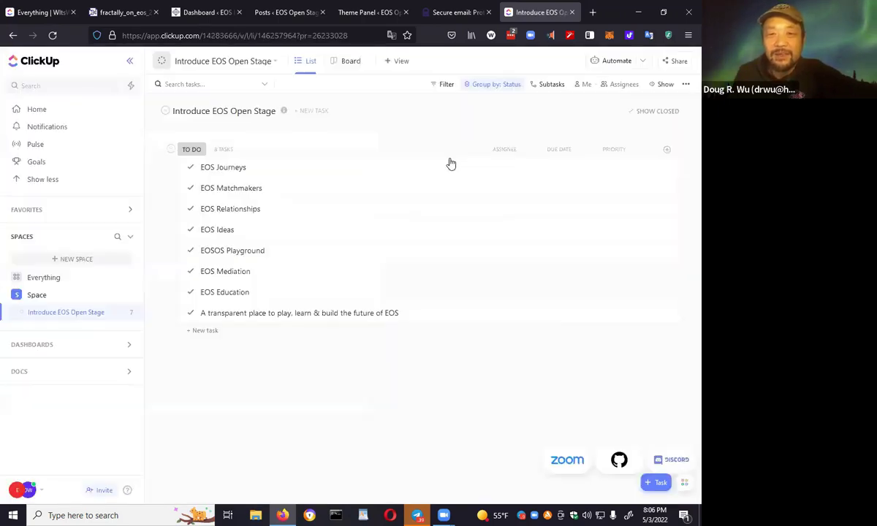
pyautogui.click(352, 63)
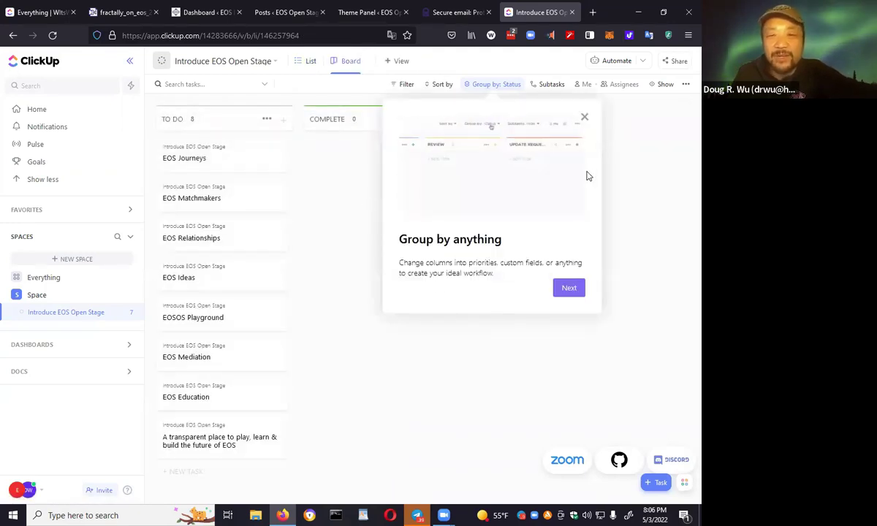
# - Dismiss the Group by anything tip, move the EOS Journeys card to Complete and back to To Do below EOS Matchmakers
pyautogui.click(584, 119)
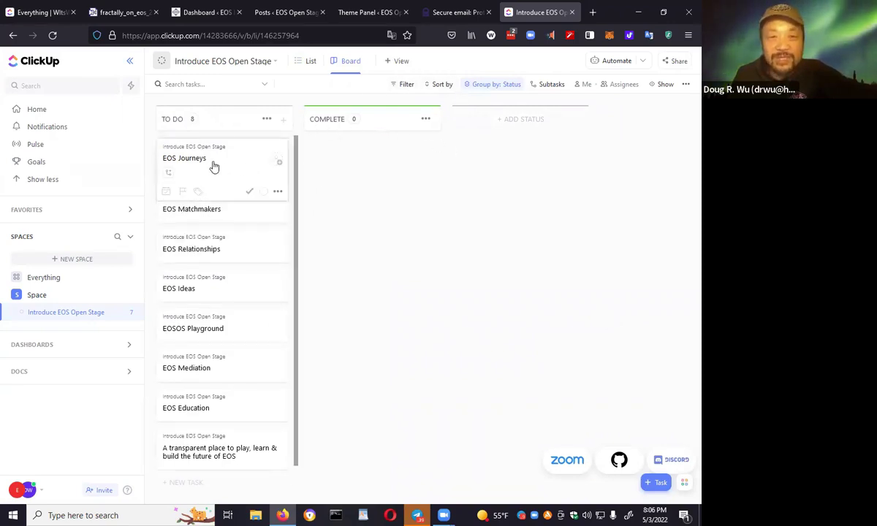
pyautogui.moveTo(199, 170); pyautogui.dragTo(354, 194)
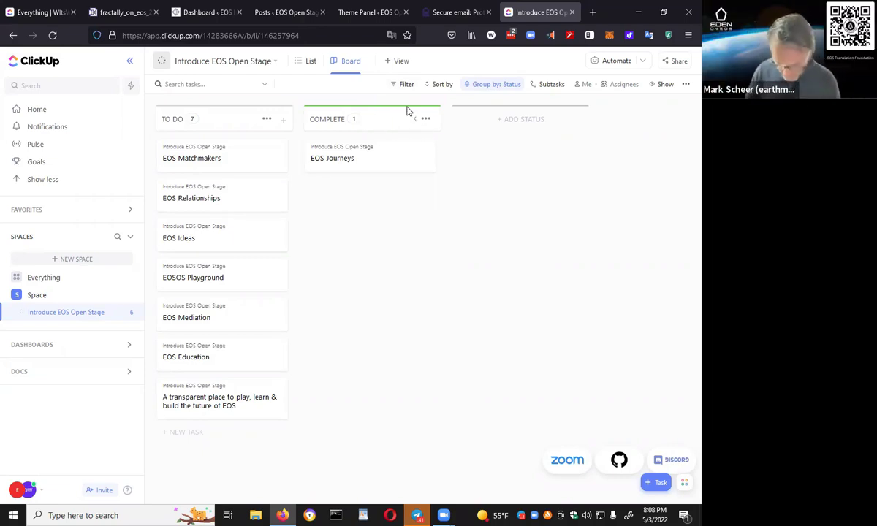
pyautogui.moveTo(372, 156); pyautogui.dragTo(212, 168)
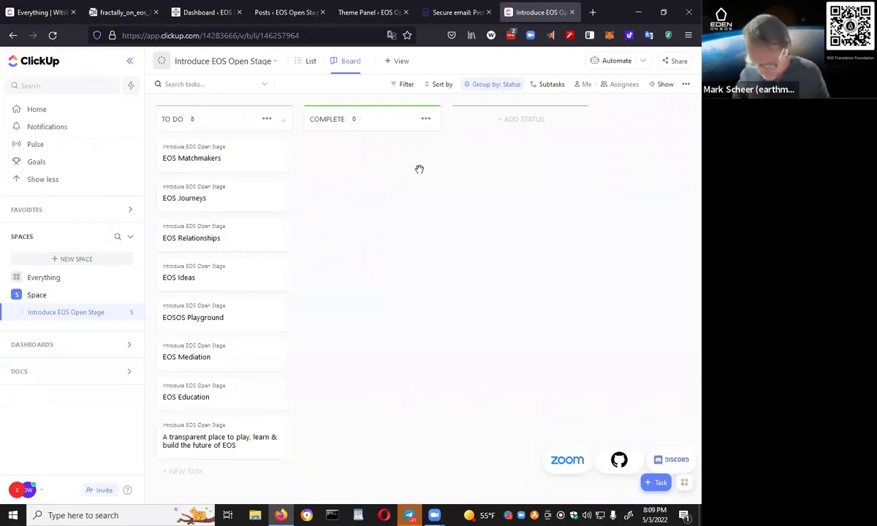
# - In the ProtonMail tab, log in to the mailbox and activate the theme on eosopenstage.org from the Activate OceanWP email
pyautogui.click(459, 9)
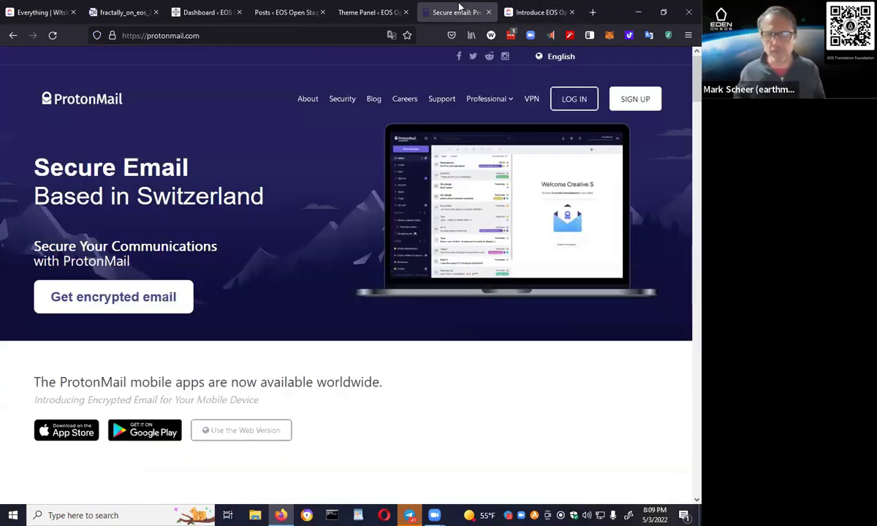
pyautogui.click(567, 95)
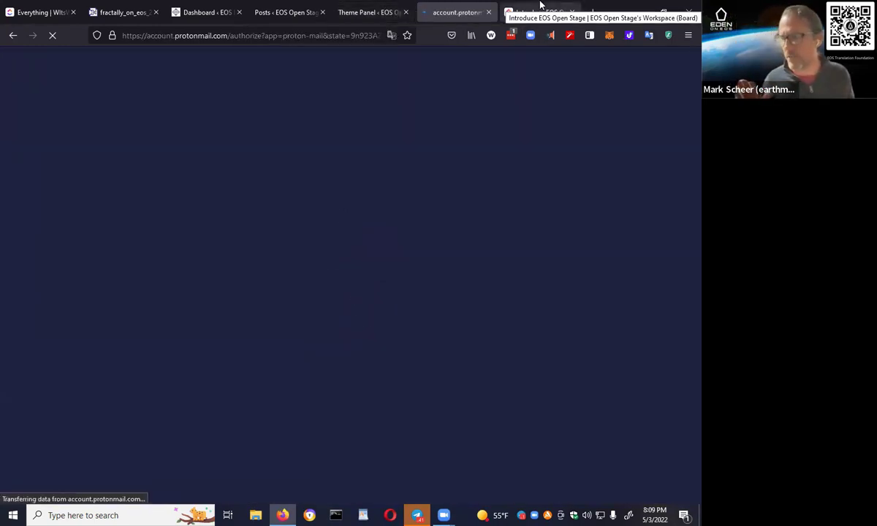
pyautogui.click(541, 6)
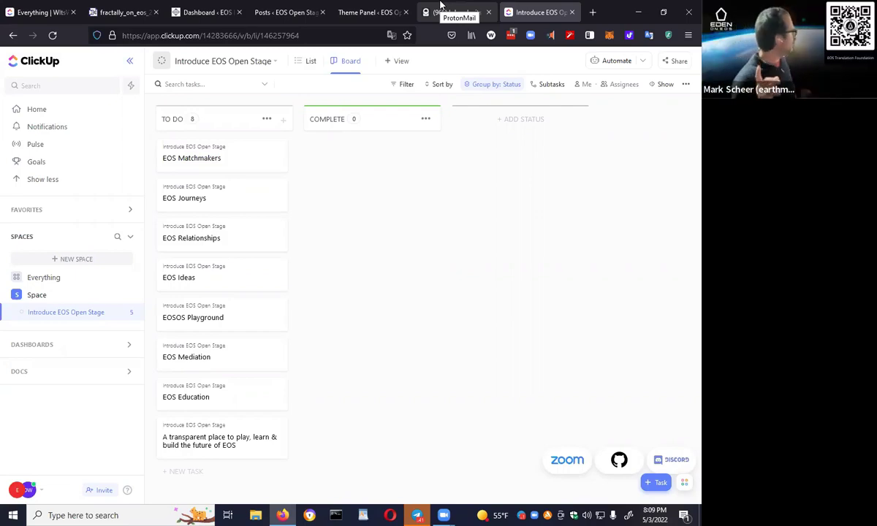
pyautogui.click(442, 10)
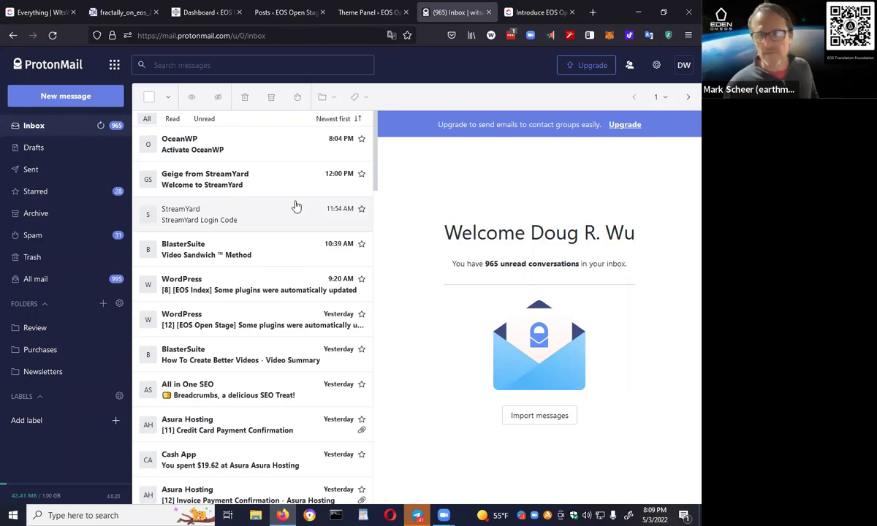
pyautogui.click(273, 150)
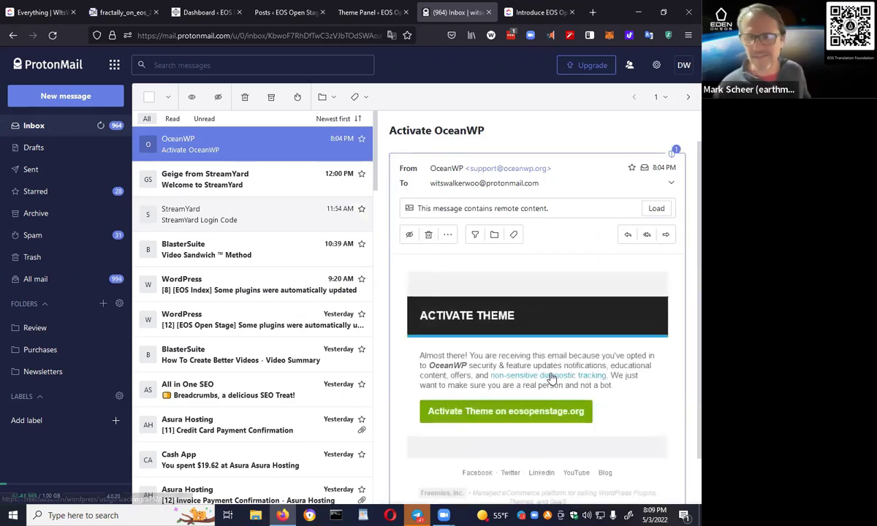
pyautogui.click(526, 415)
# - Look at the StreamYard welcome email and the WordPress 5.9.2 update message in Spam, check the newly loaded Theme Panel, and return to ClickUp
pyautogui.click(413, 11)
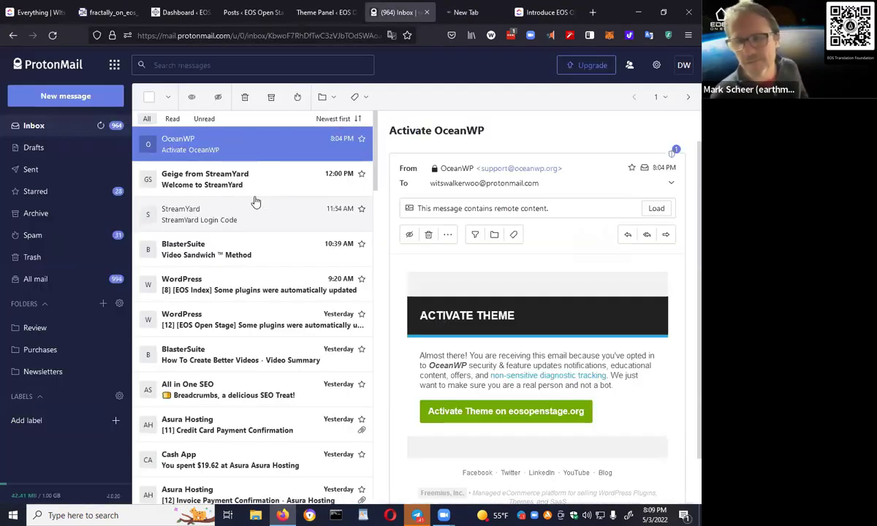
pyautogui.click(248, 188)
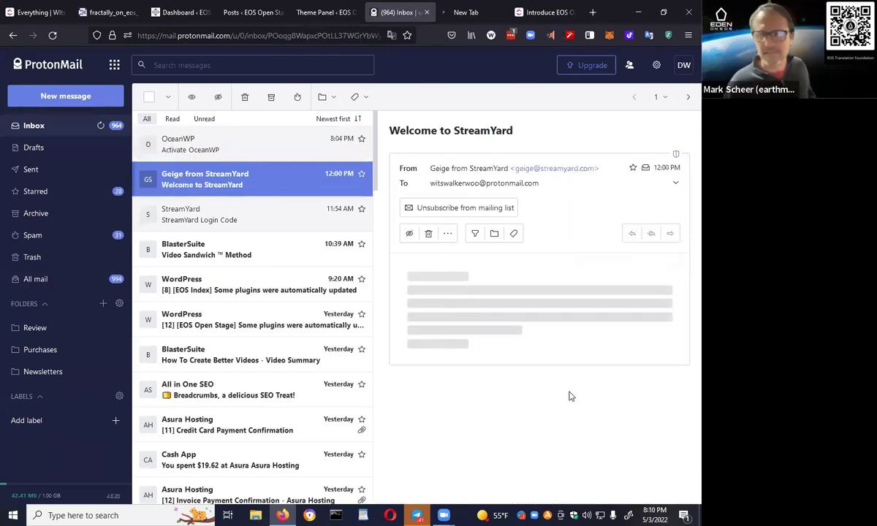
pyautogui.click(62, 237)
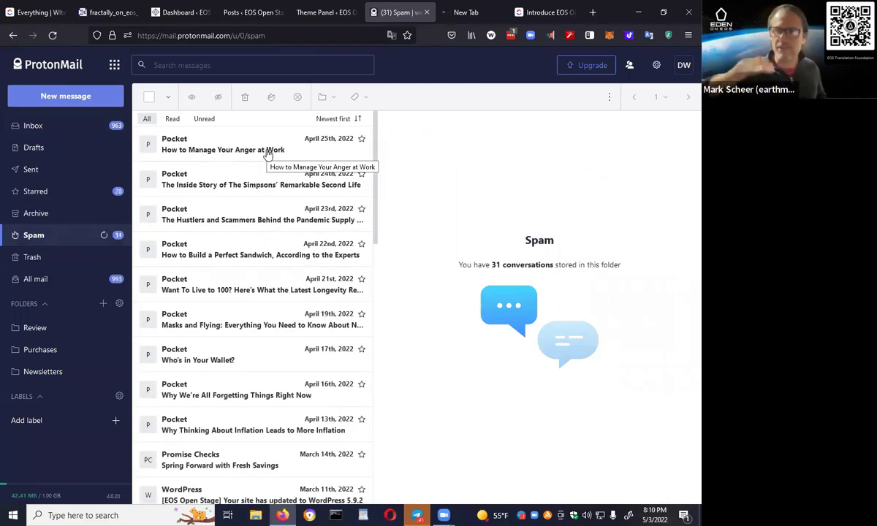
pyautogui.scroll(-3, 257, 207)
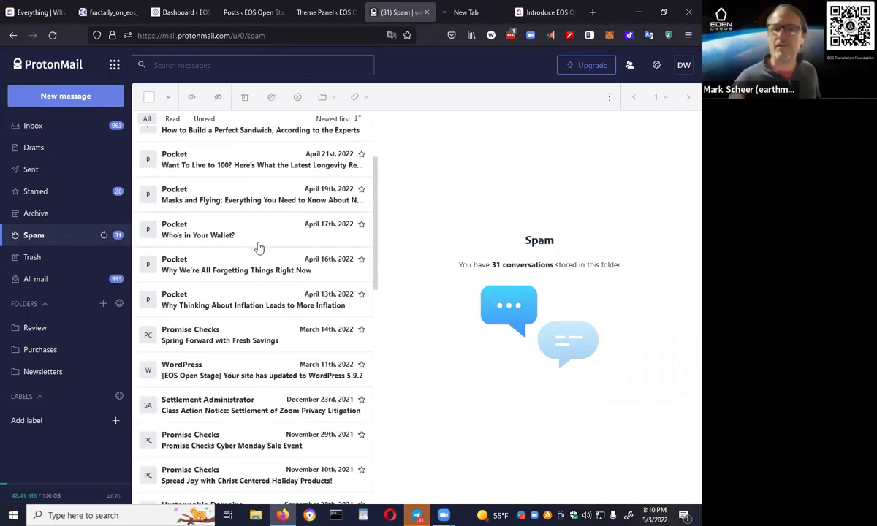
pyautogui.click(253, 376)
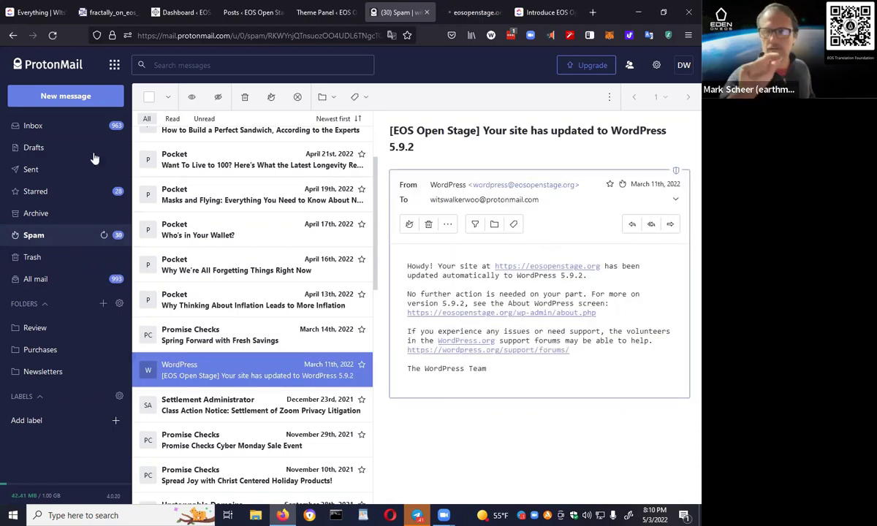
pyautogui.click(463, 11)
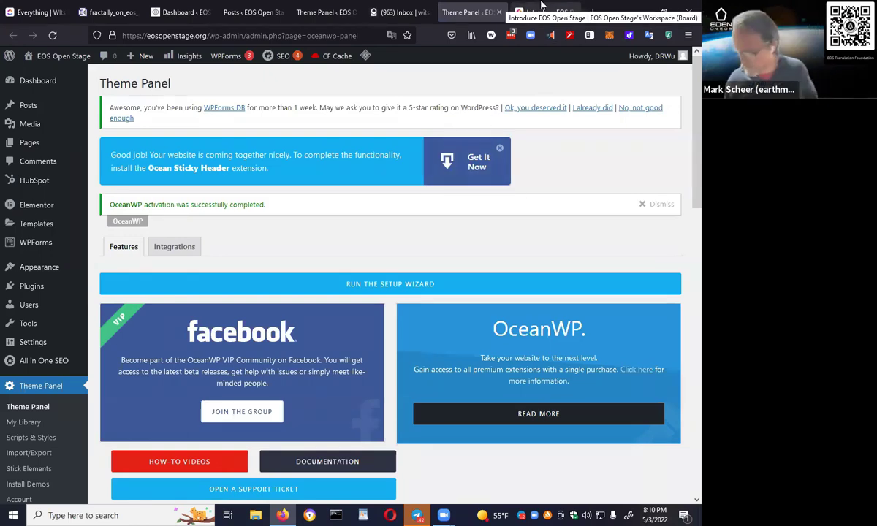
pyautogui.click(541, 6)
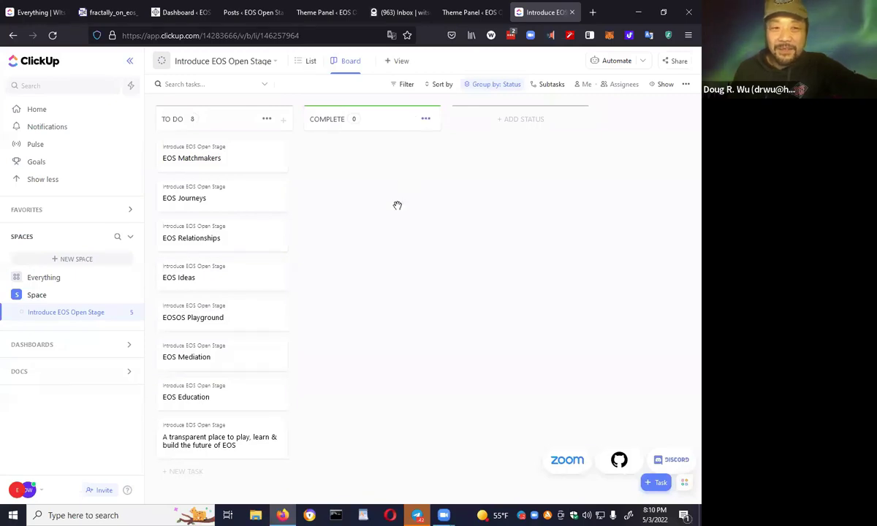
pyautogui.click(591, 16)
pyautogui.click(286, 33)
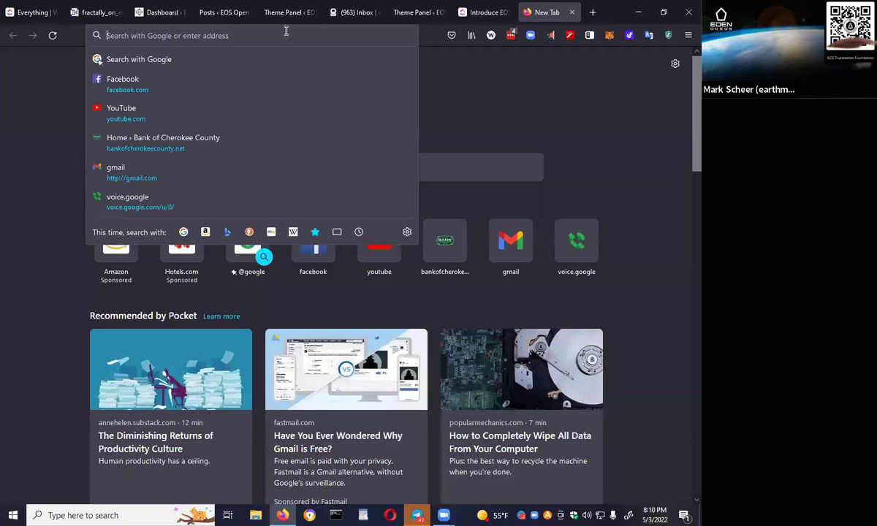
pyautogui.write('clickc')
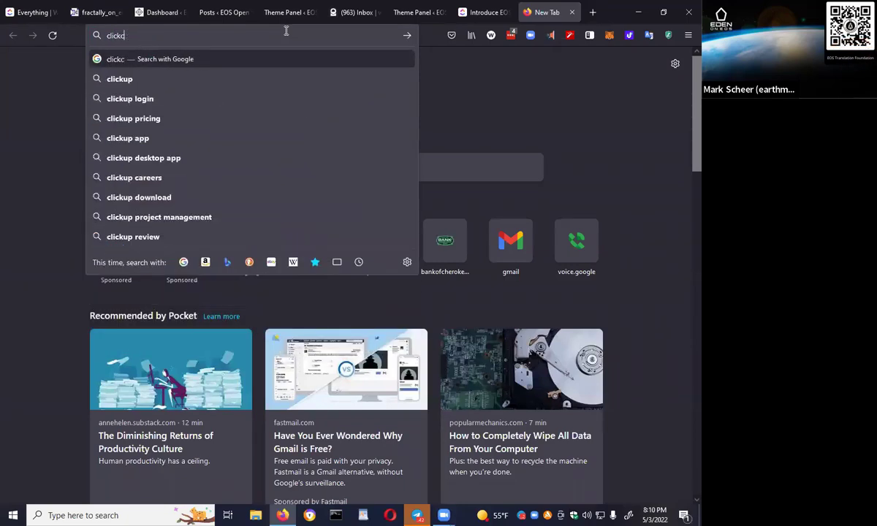
pyautogui.press('BackSpace')
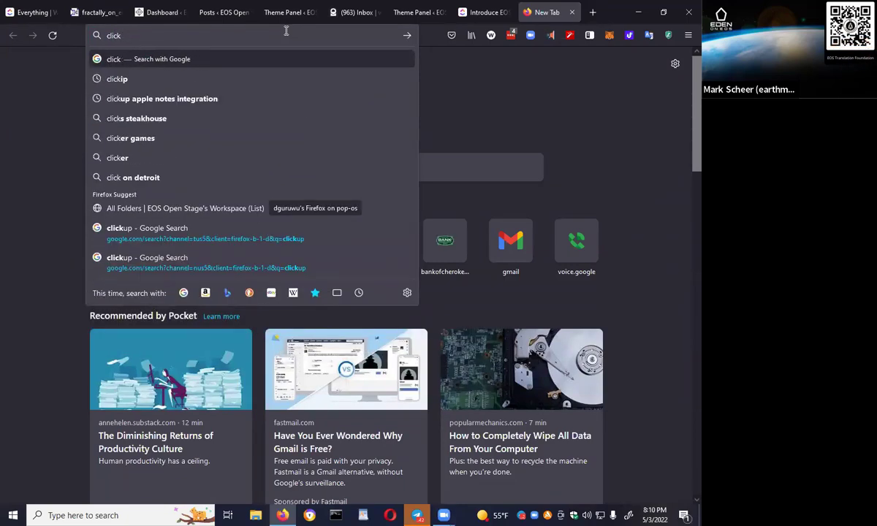
pyautogui.click(574, 12)
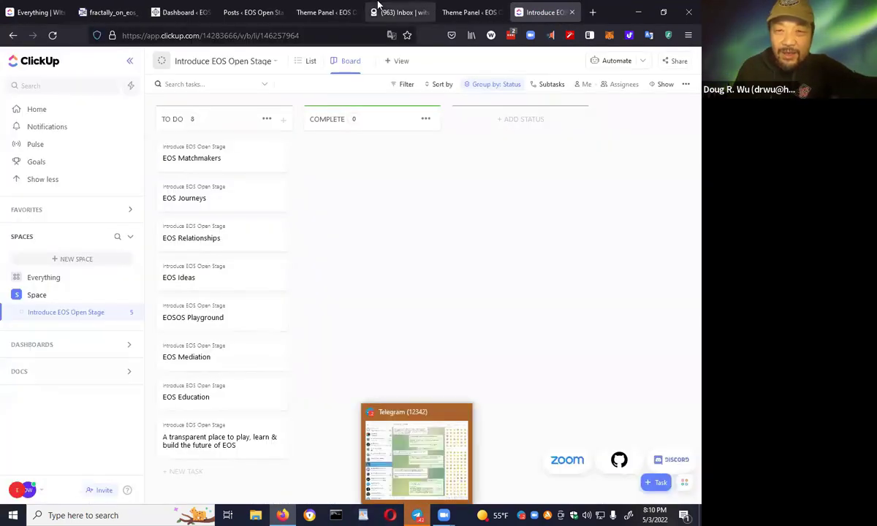
# - In the newly opened Theme Panel tab, search Google for "clickup" and show only the video results
pyautogui.click(468, 12)
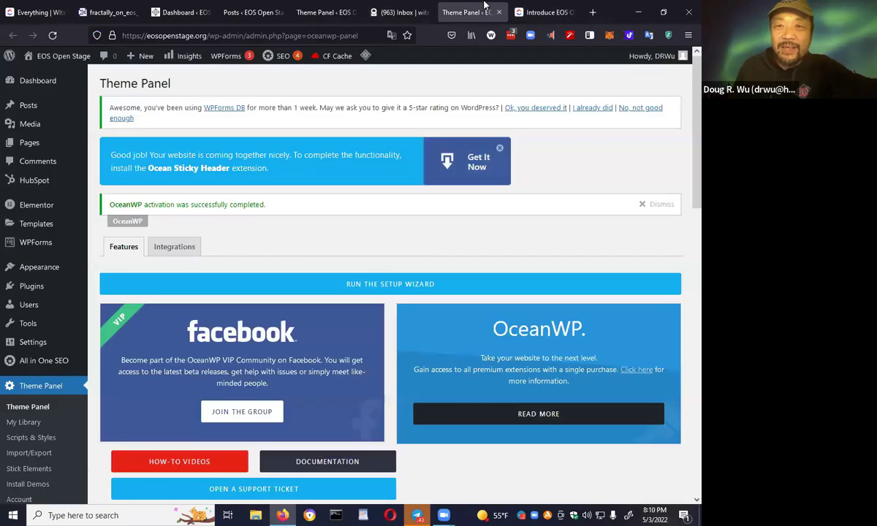
pyautogui.click(215, 33)
pyautogui.write('clickup')
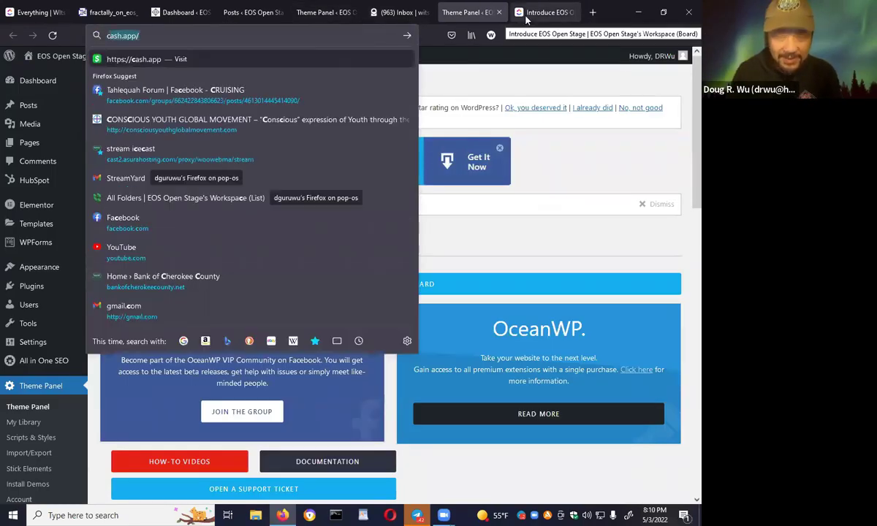
pyautogui.press('Return')
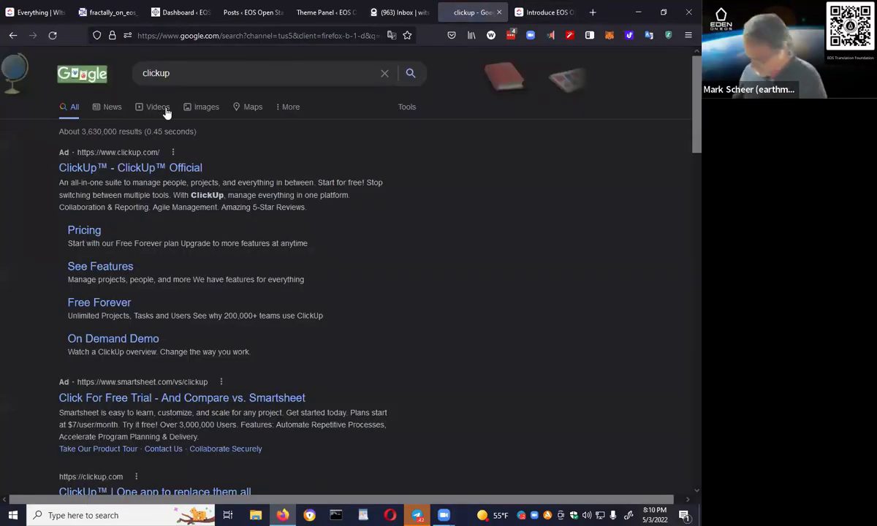
pyautogui.click(159, 110)
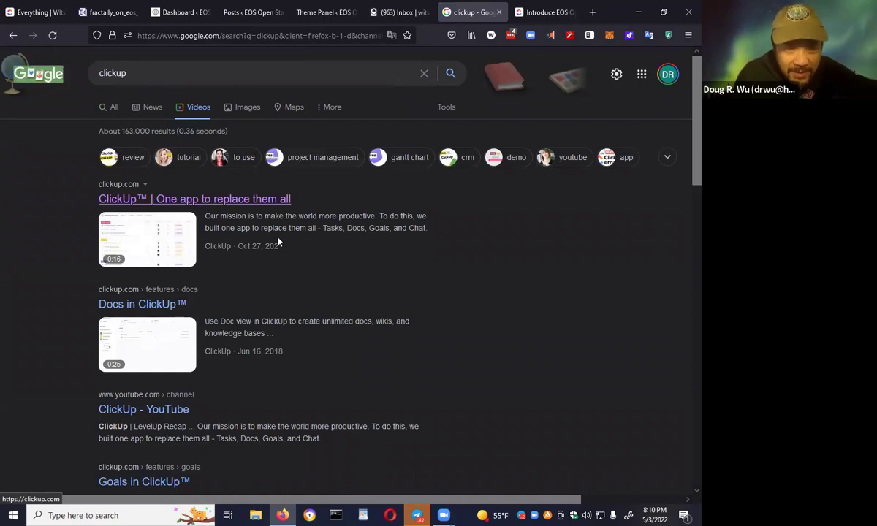
# - Browse the ClickUp video results and open the article "How ClickUp's Updated Home Feature Makes You More ..."
pyautogui.scroll(-4, 335, 266)
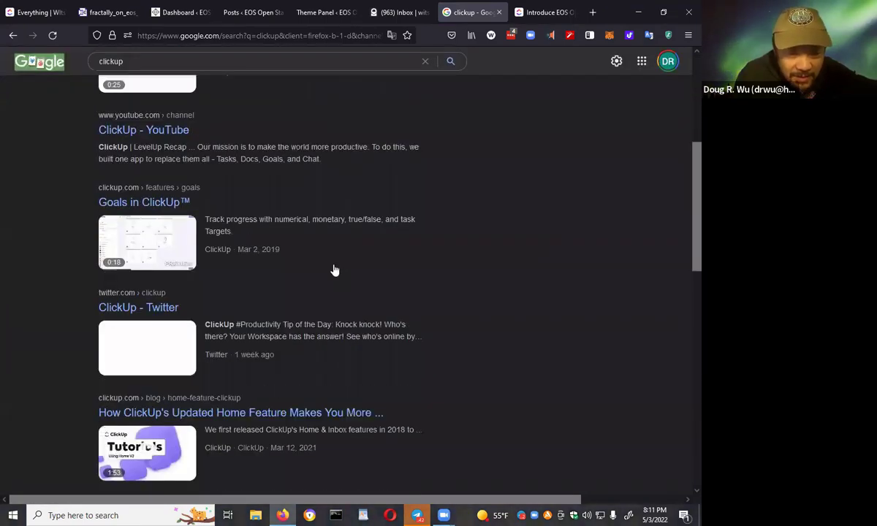
pyautogui.scroll(-2, 333, 270)
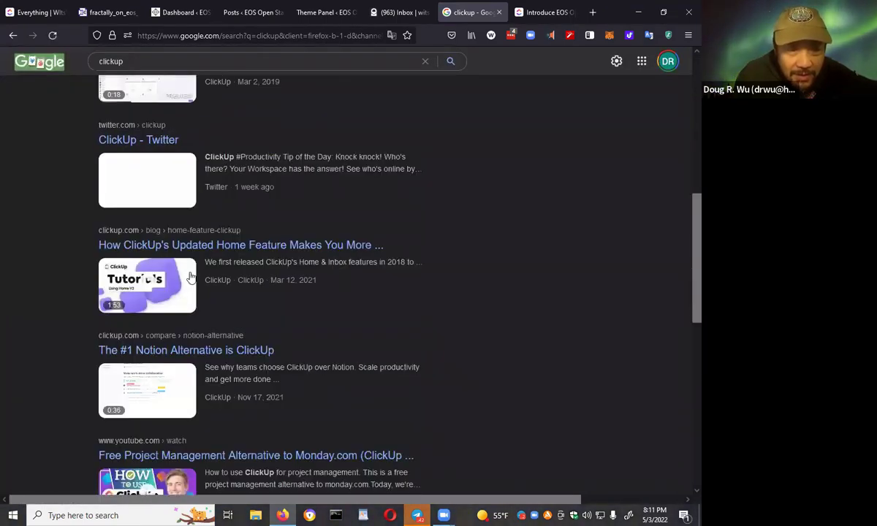
pyautogui.scroll(3, 248, 250)
pyautogui.scroll(-3, 248, 250)
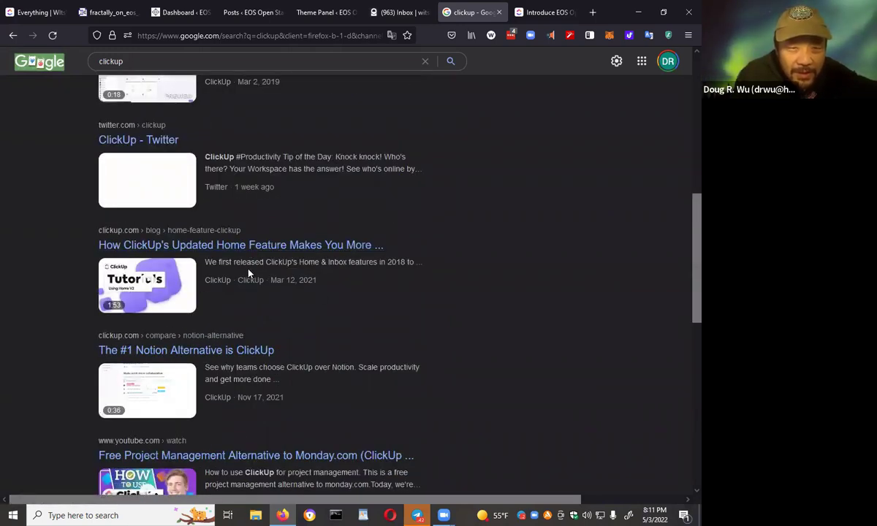
pyautogui.click(211, 245)
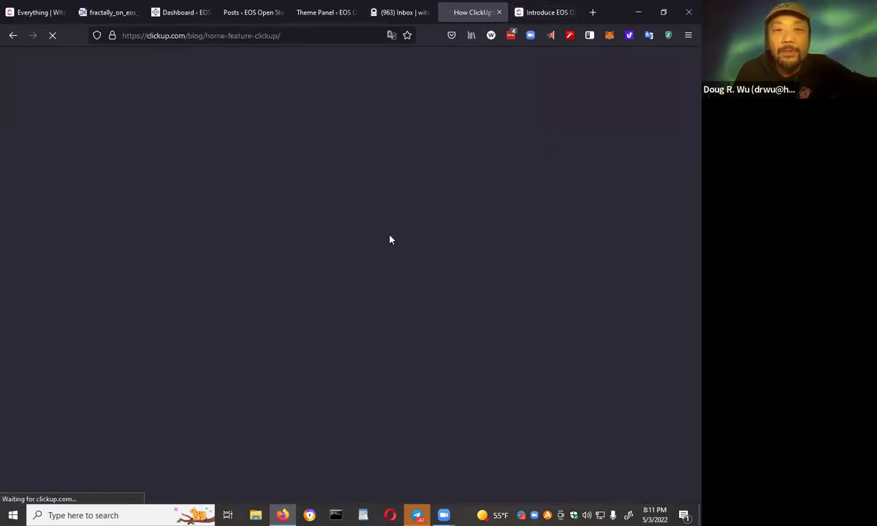
# - Find the ClickUp Home V2 Tutorial video in the article and play it in full screen
pyautogui.scroll(-6, 306, 219)
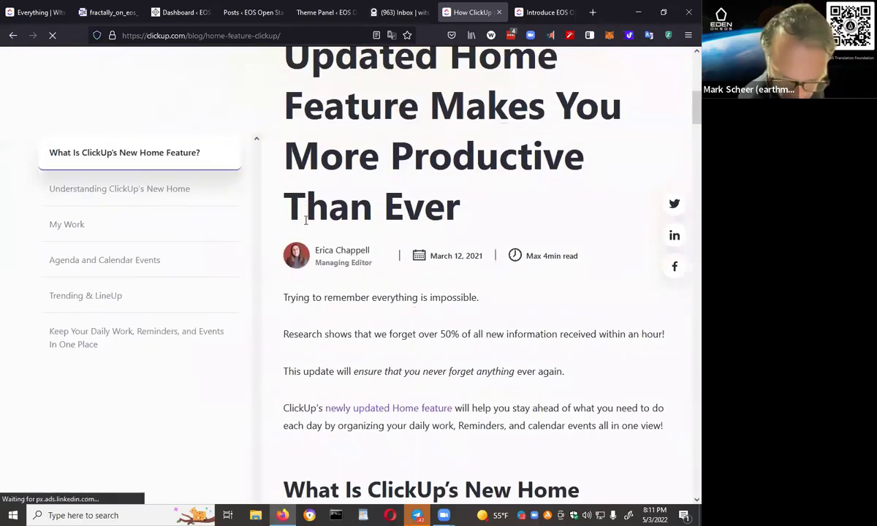
pyautogui.scroll(-8, 306, 219)
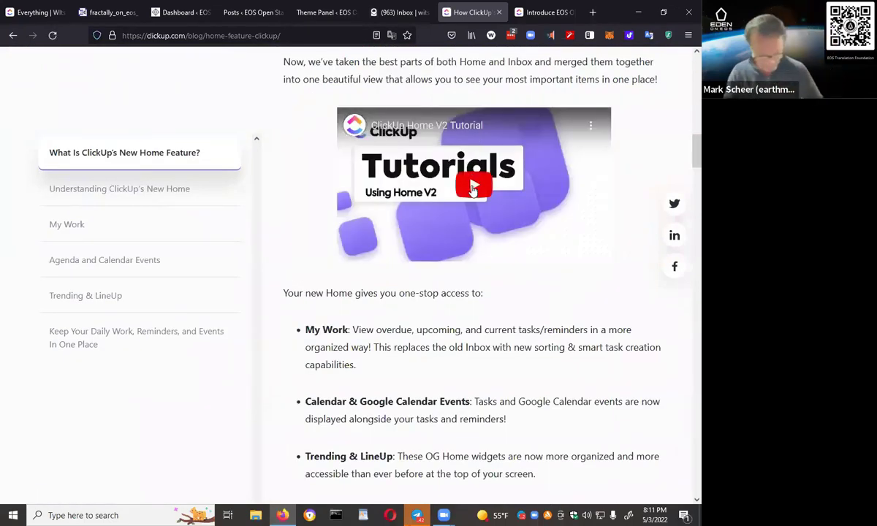
pyautogui.click(473, 188)
pyautogui.click(594, 251)
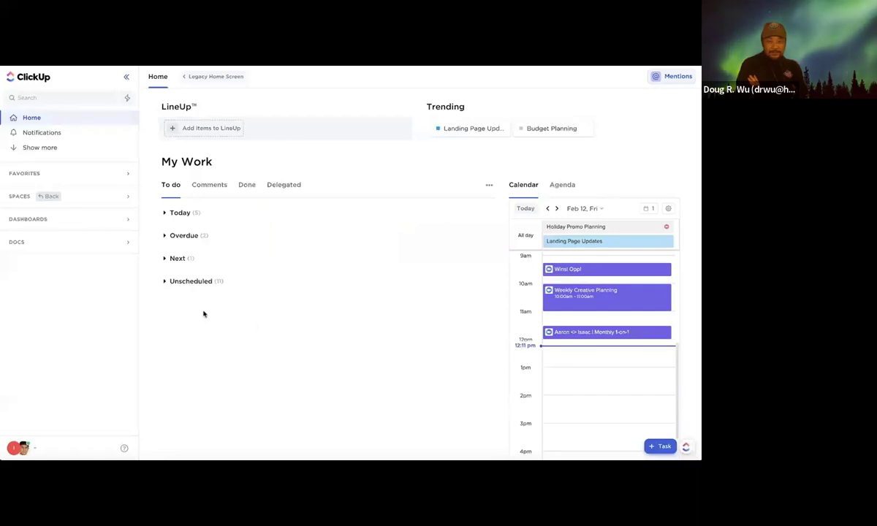
pyautogui.click(164, 282)
pyautogui.click(164, 259)
pyautogui.click(165, 235)
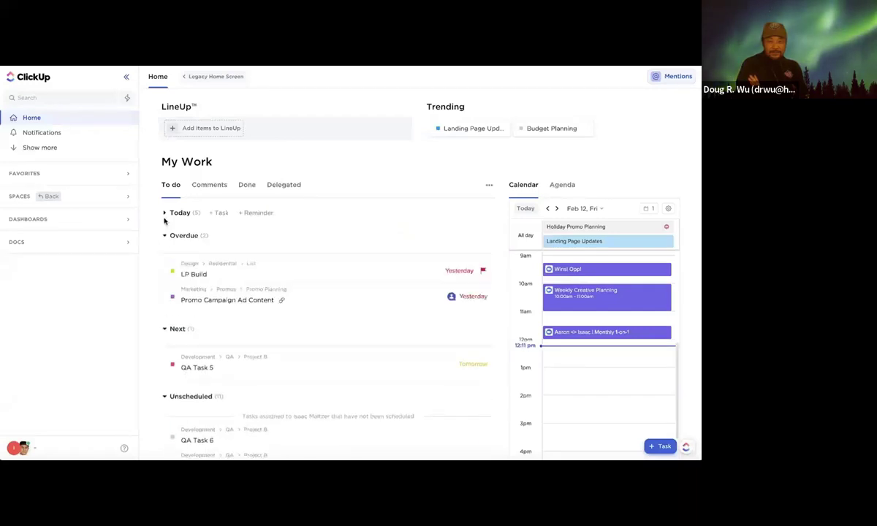
pyautogui.click(164, 213)
pyautogui.click(481, 213)
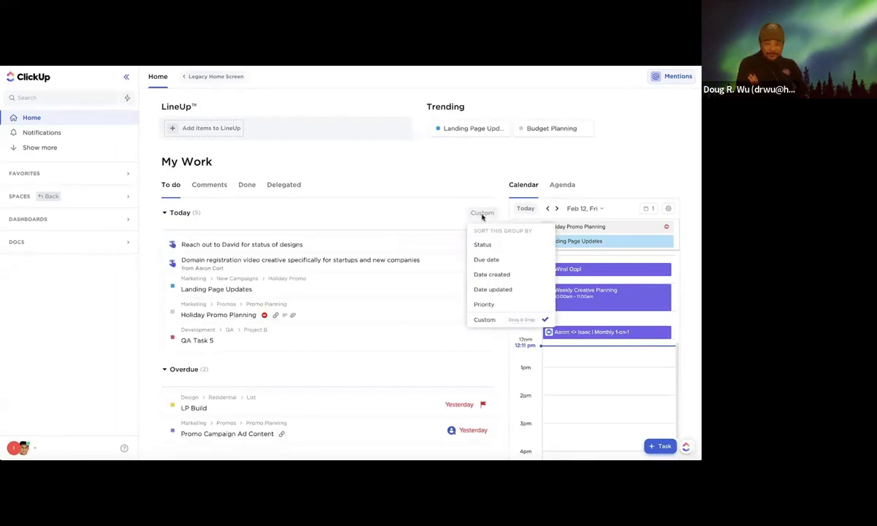
pyautogui.click(483, 321)
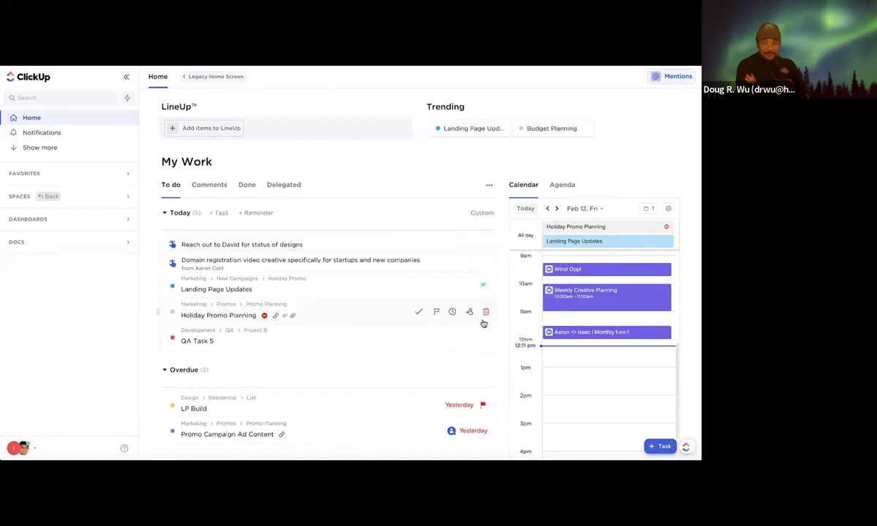
pyautogui.moveTo(228, 265); pyautogui.dragTo(227, 321)
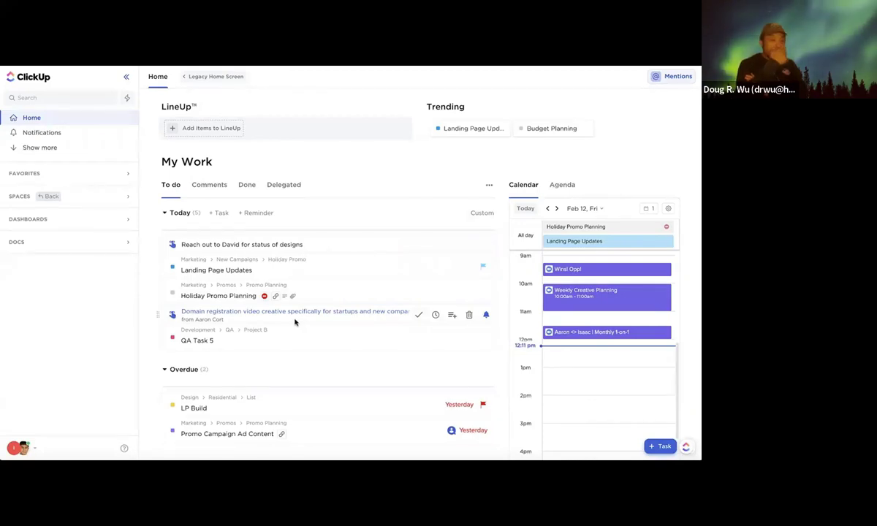
pyautogui.moveTo(265, 271); pyautogui.dragTo(236, 131)
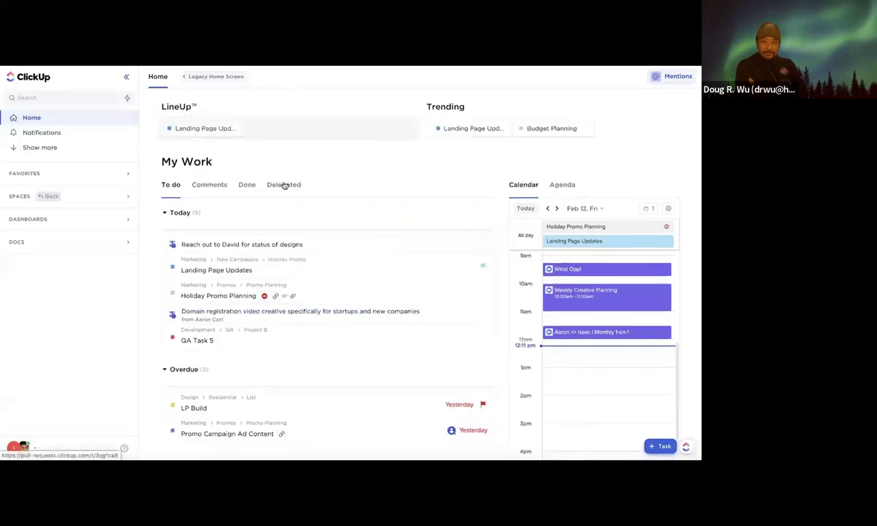
# - Move the overdue LP Build task into the Today group and schedule Landing Page Updates on the calendar for 1:30 pm
pyautogui.scroll(-2, 307, 337)
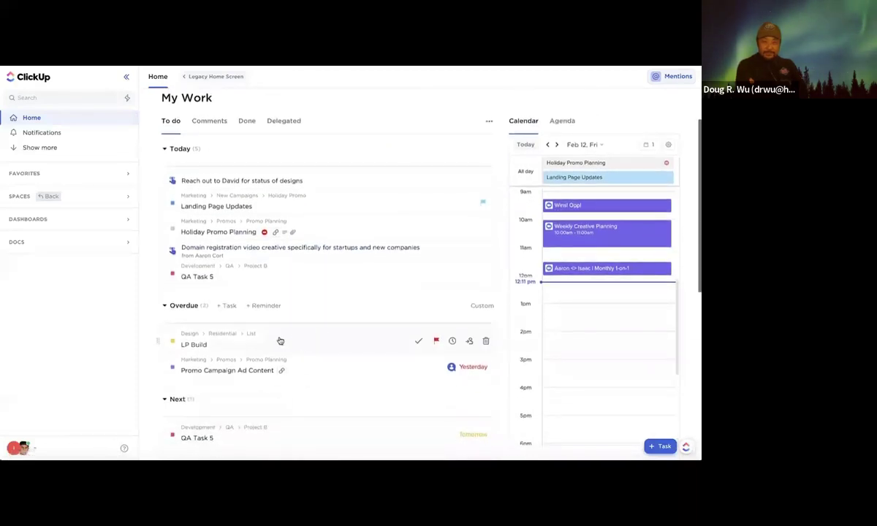
pyautogui.moveTo(217, 346); pyautogui.dragTo(221, 260)
pyautogui.scroll(2, 285, 267)
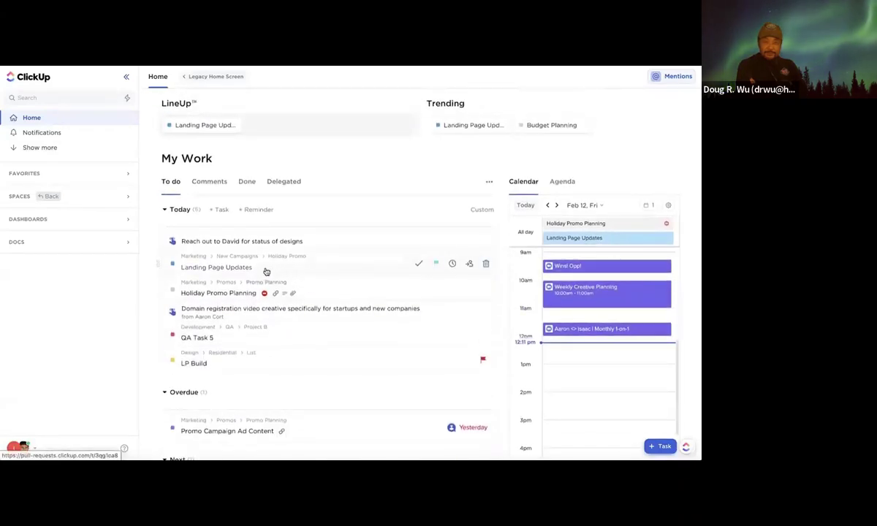
pyautogui.moveTo(268, 271); pyautogui.dragTo(578, 385)
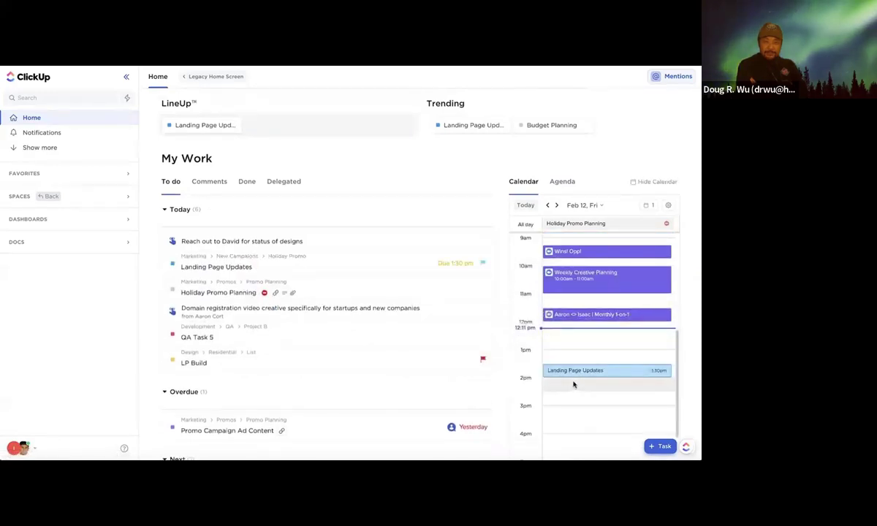
pyautogui.scroll(1, 501, 337)
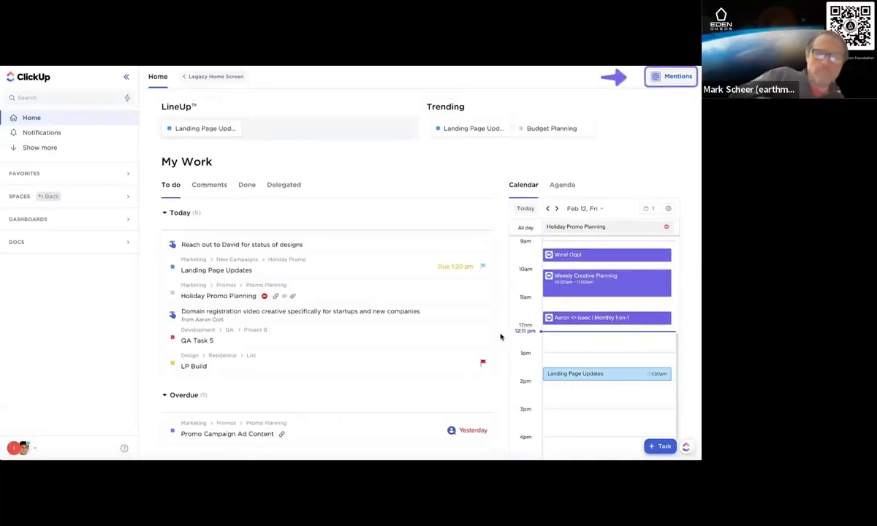
# - Check the mentions on the Home page, close them, and look further down the My Work task list
pyautogui.click(665, 79)
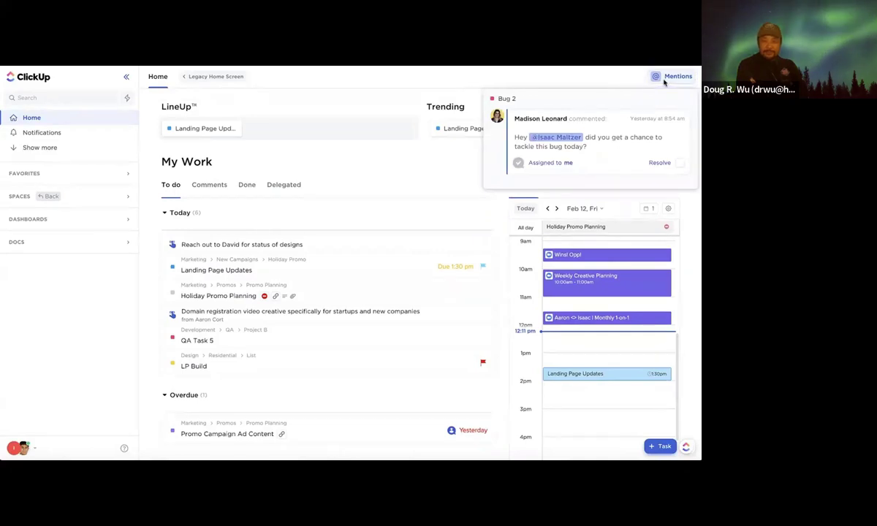
pyautogui.click(663, 82)
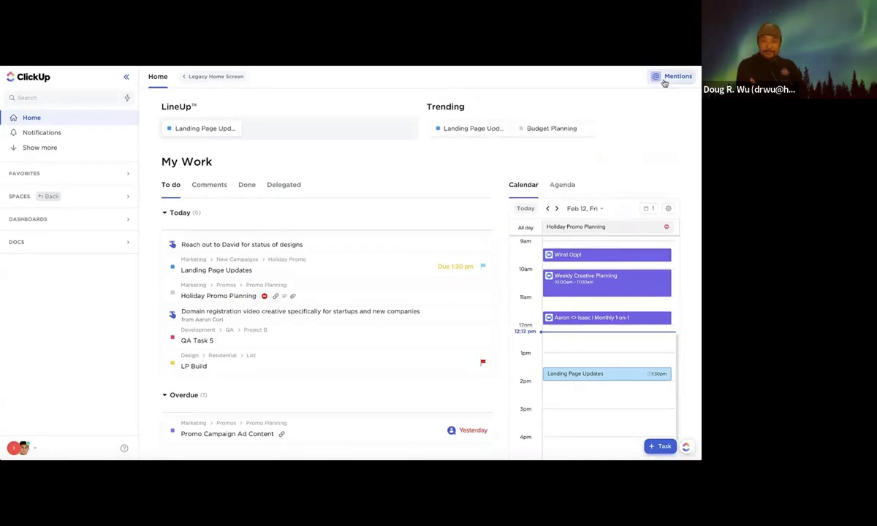
pyautogui.scroll(-2, 503, 263)
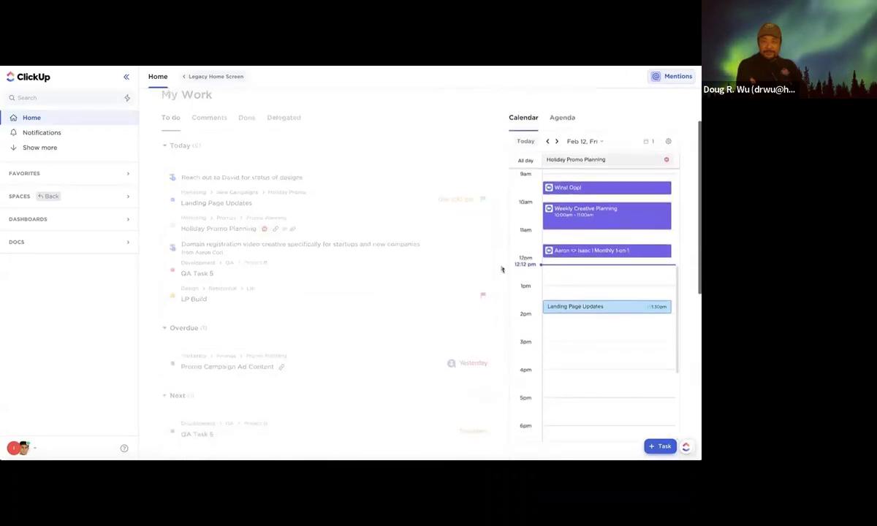